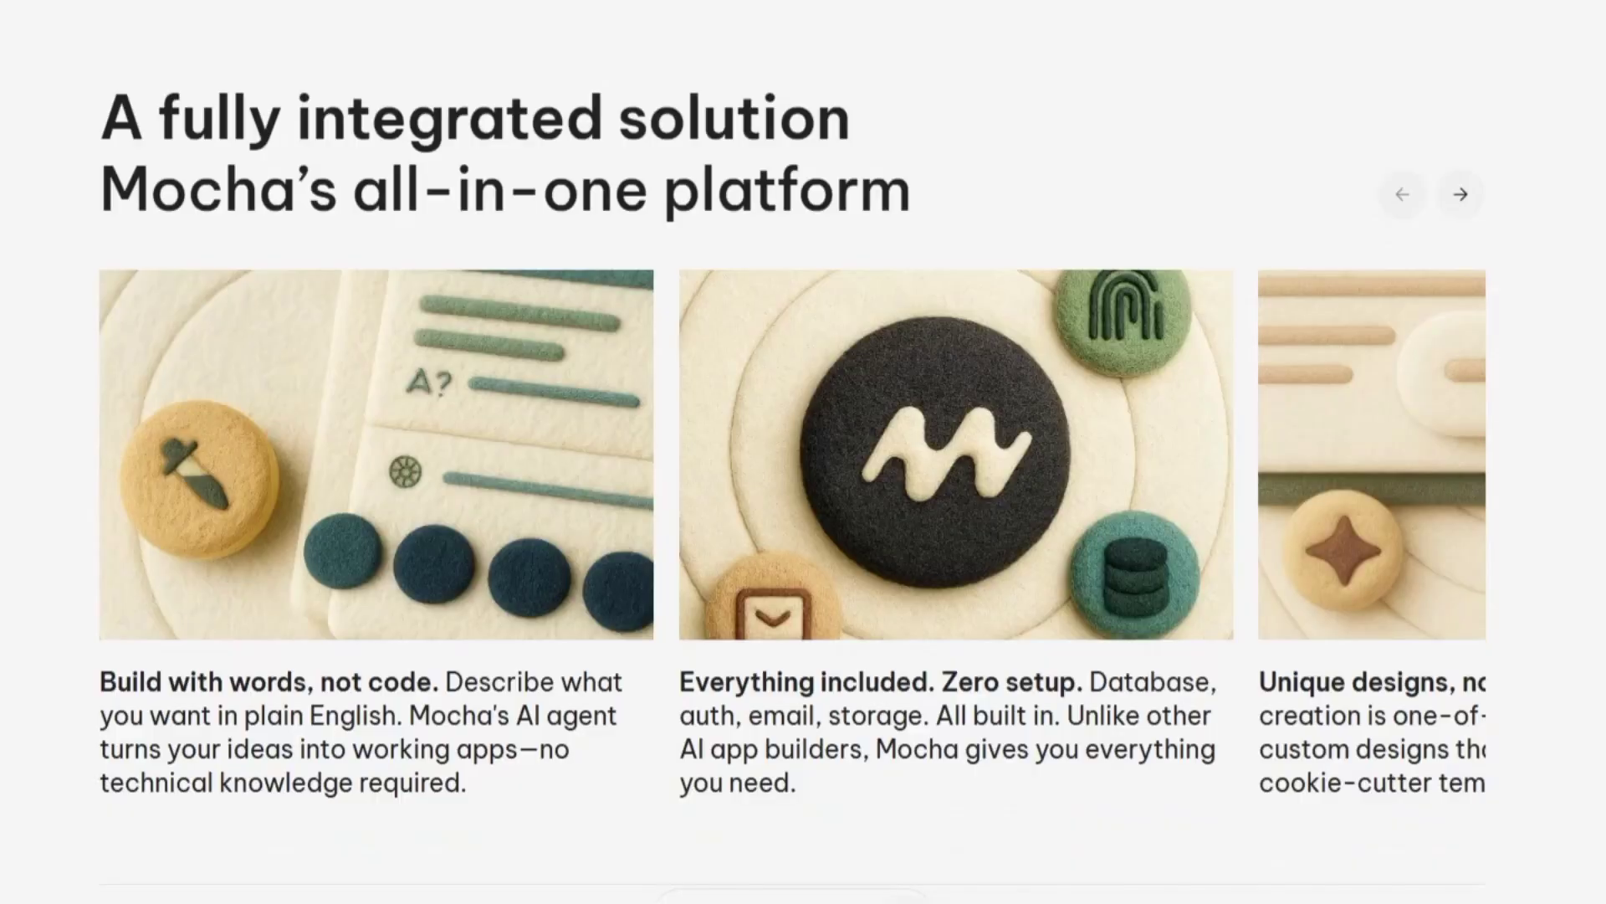
Sign up for Mocha with Google, choosing the Google account to continue with.
left_click(1462, 196)
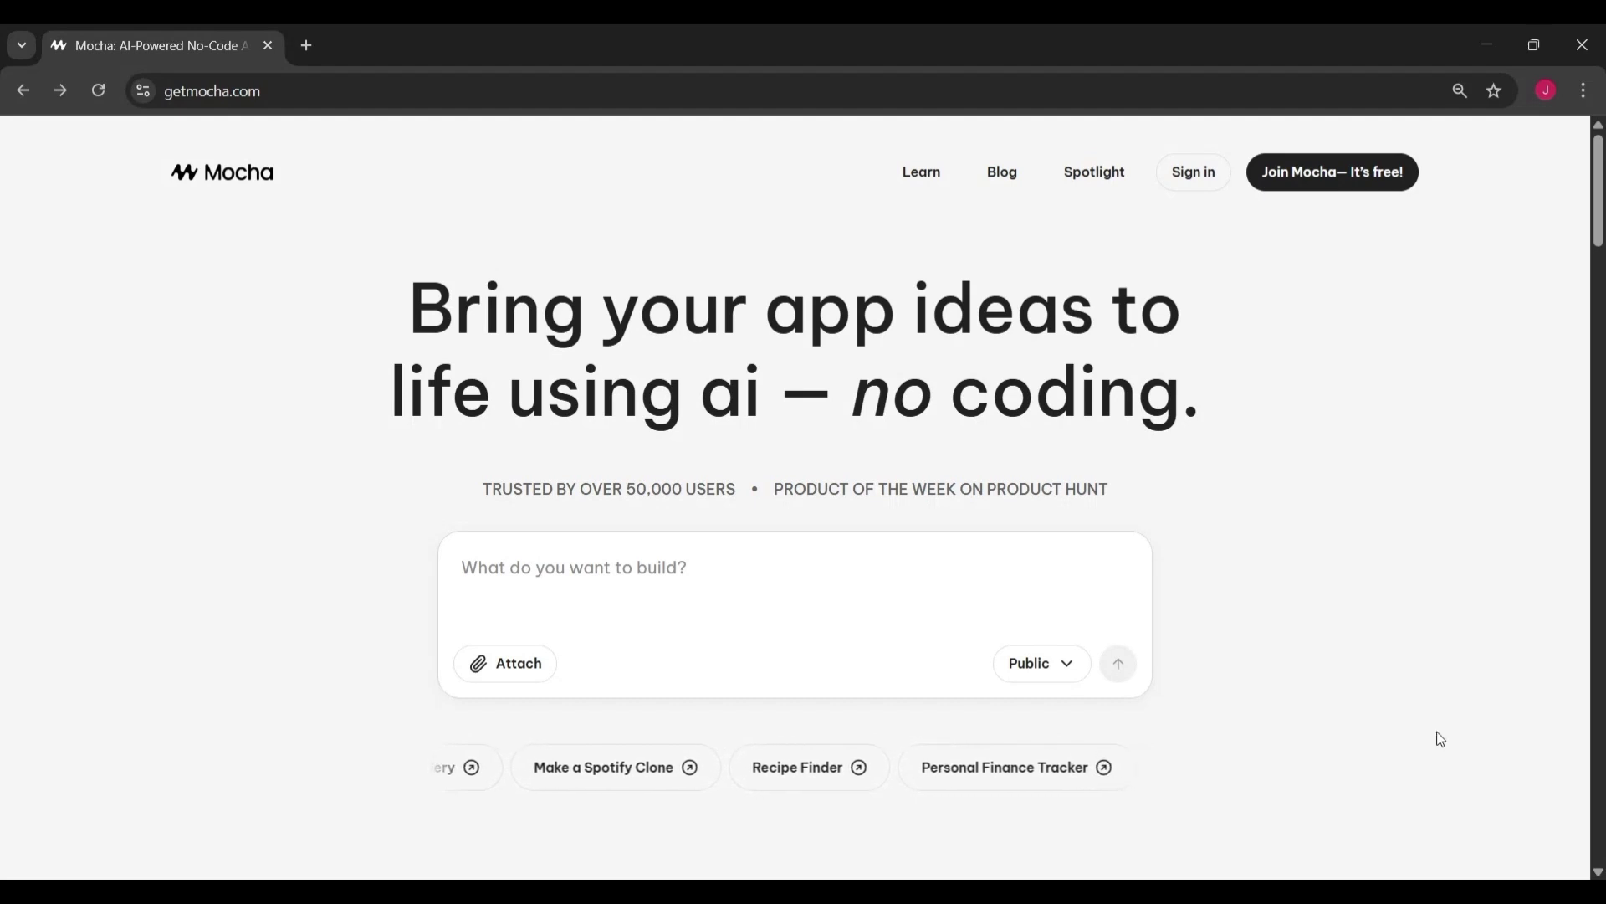
left_click(1279, 178)
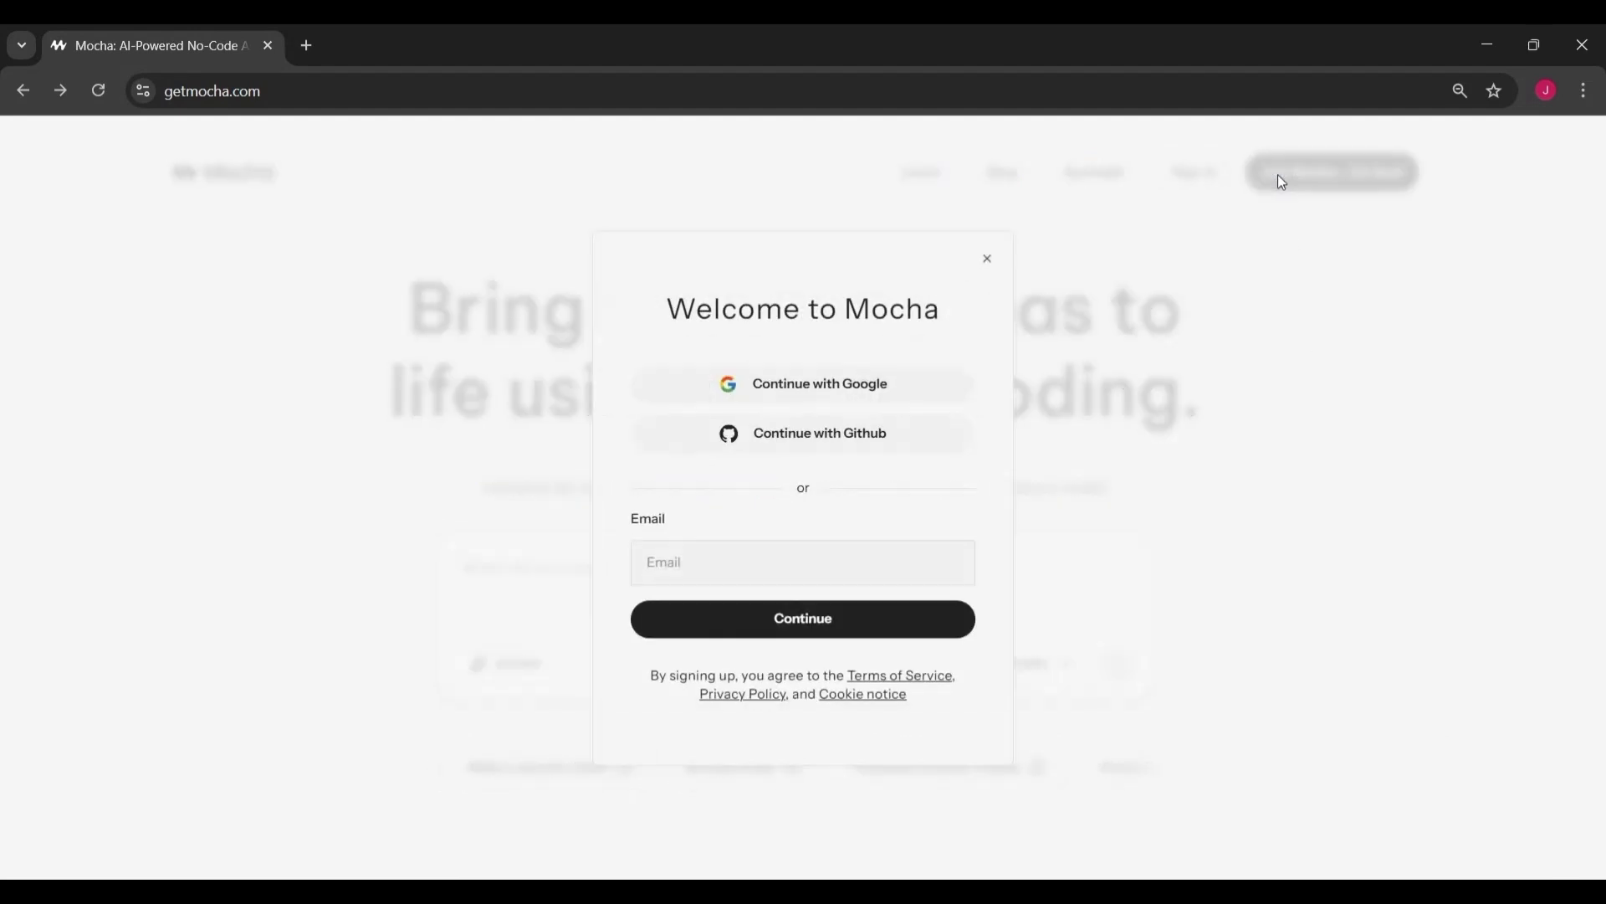
left_click(842, 385)
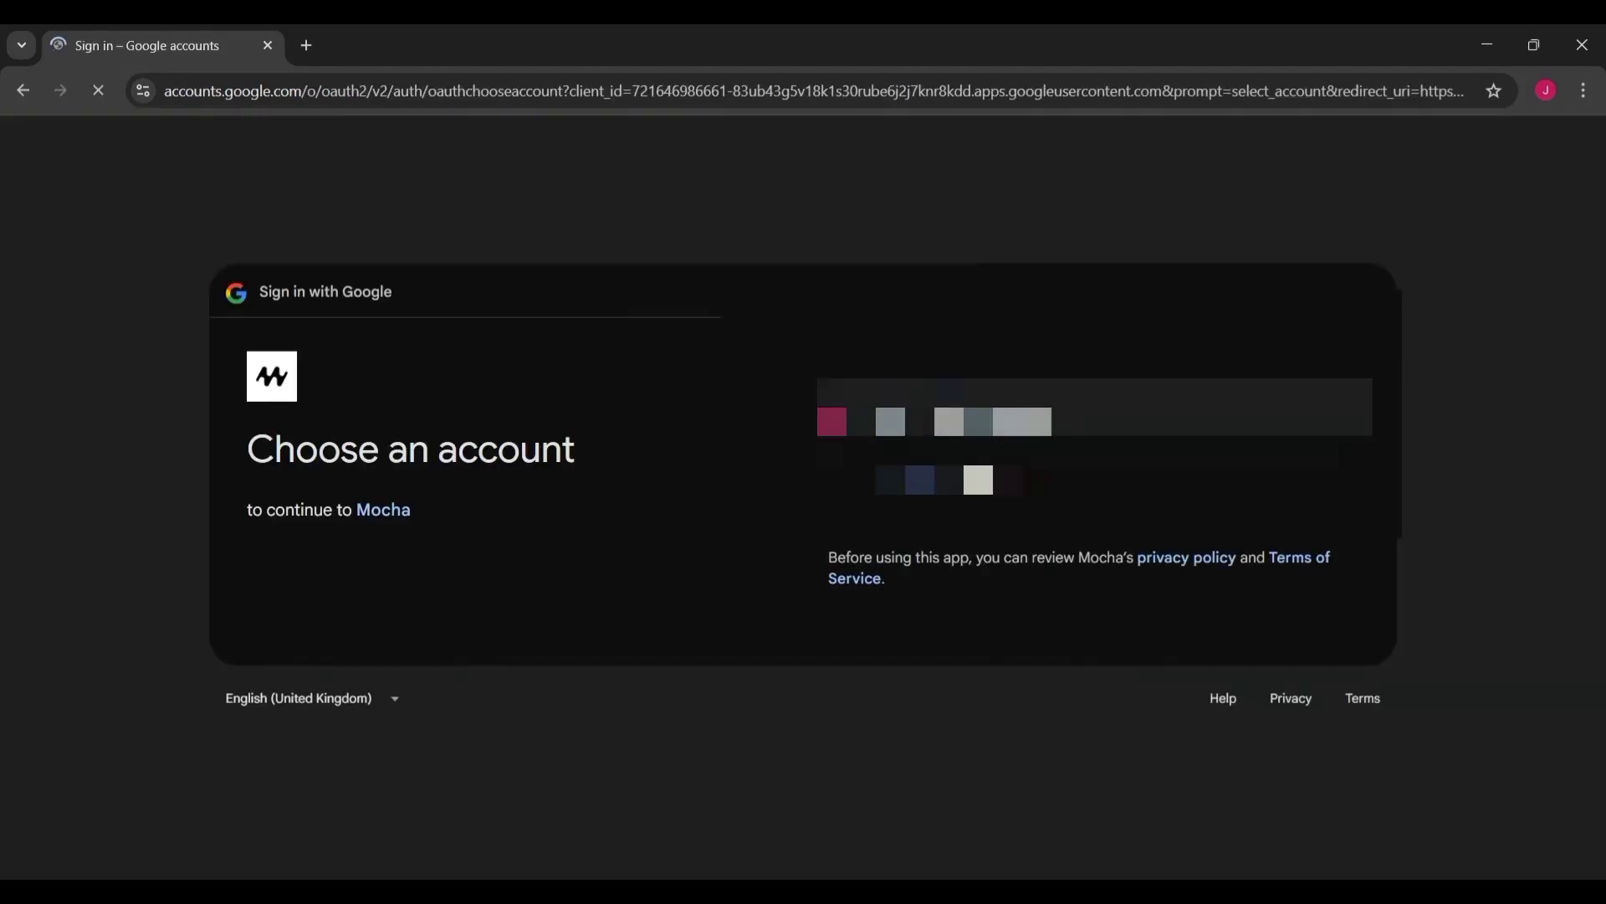
left_click(963, 407)
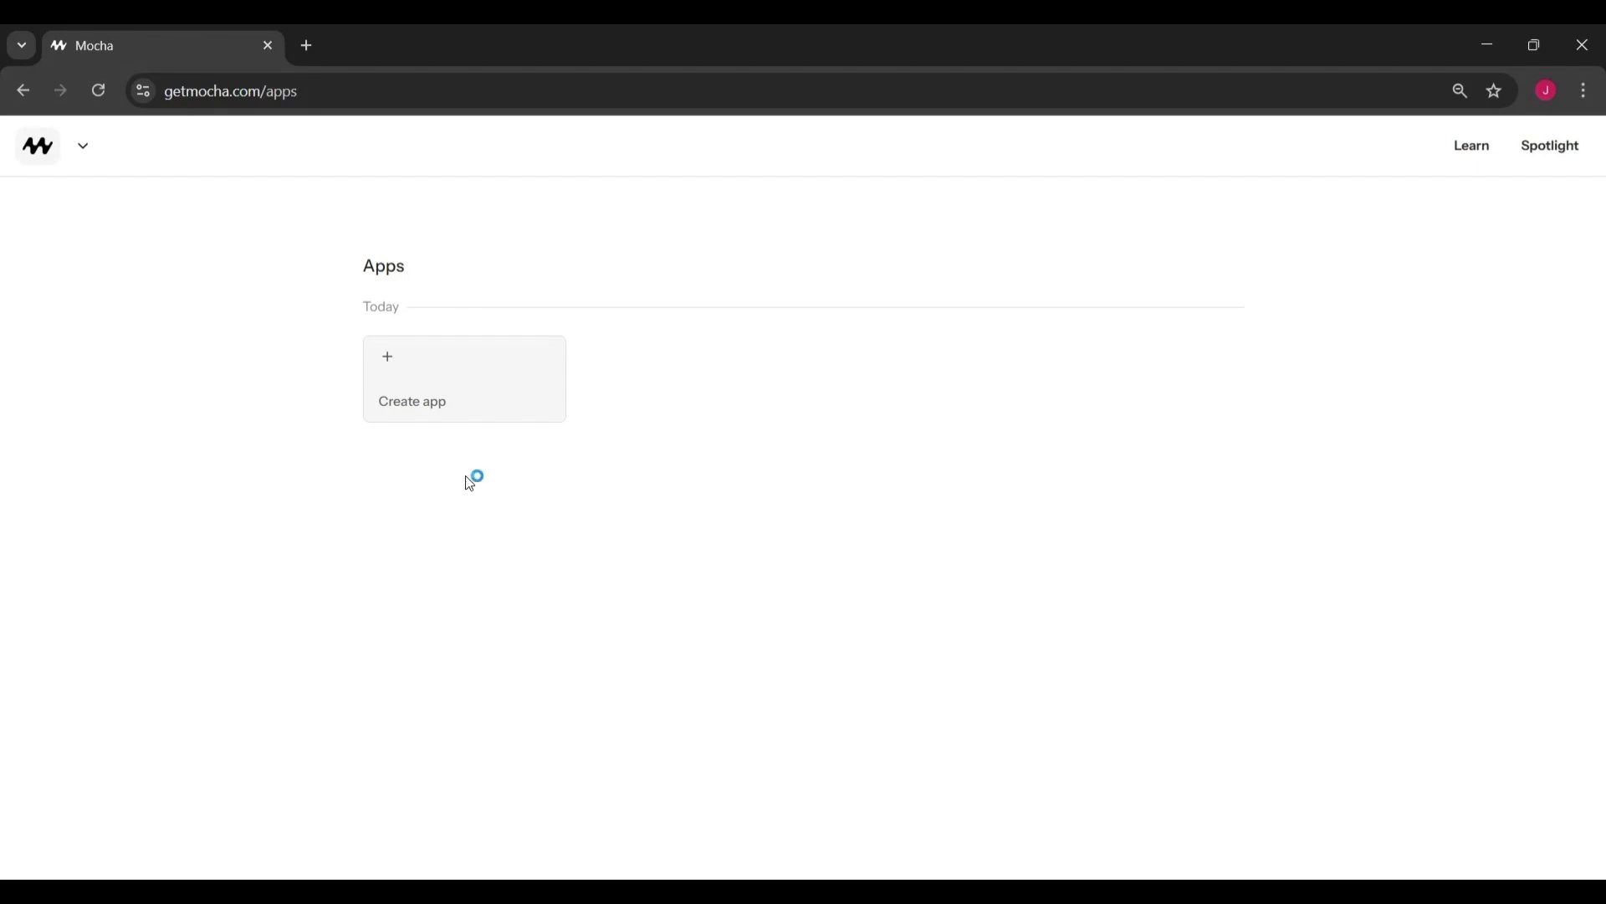
Switch Mocha's appearance from Light to Dark in the account menu.
key("super+shift+s")
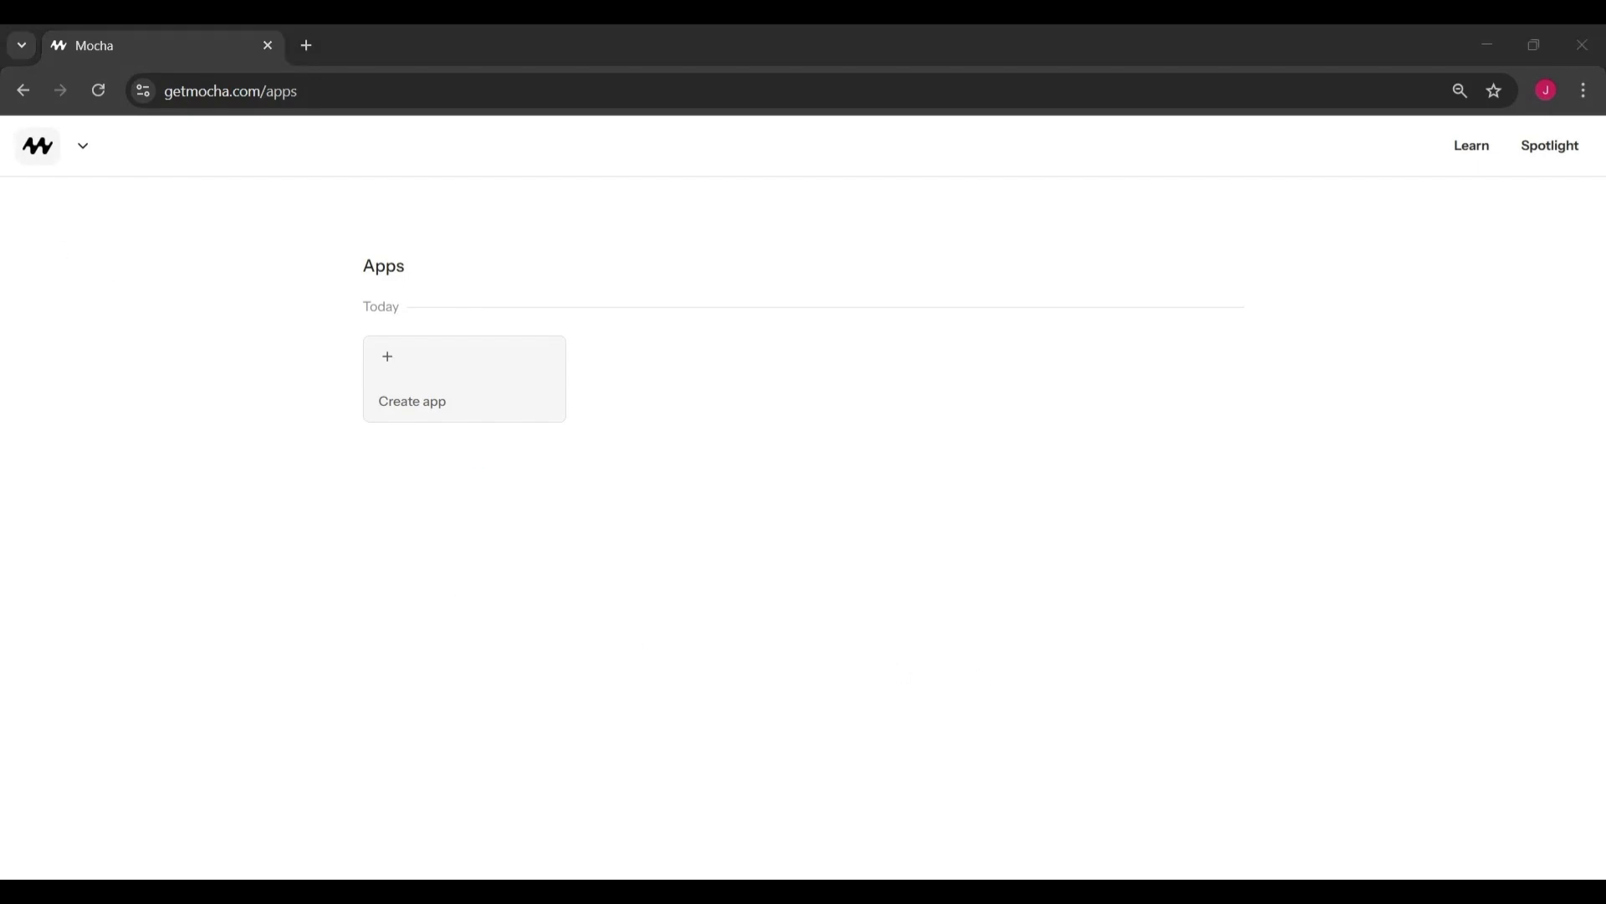
key("Escape")
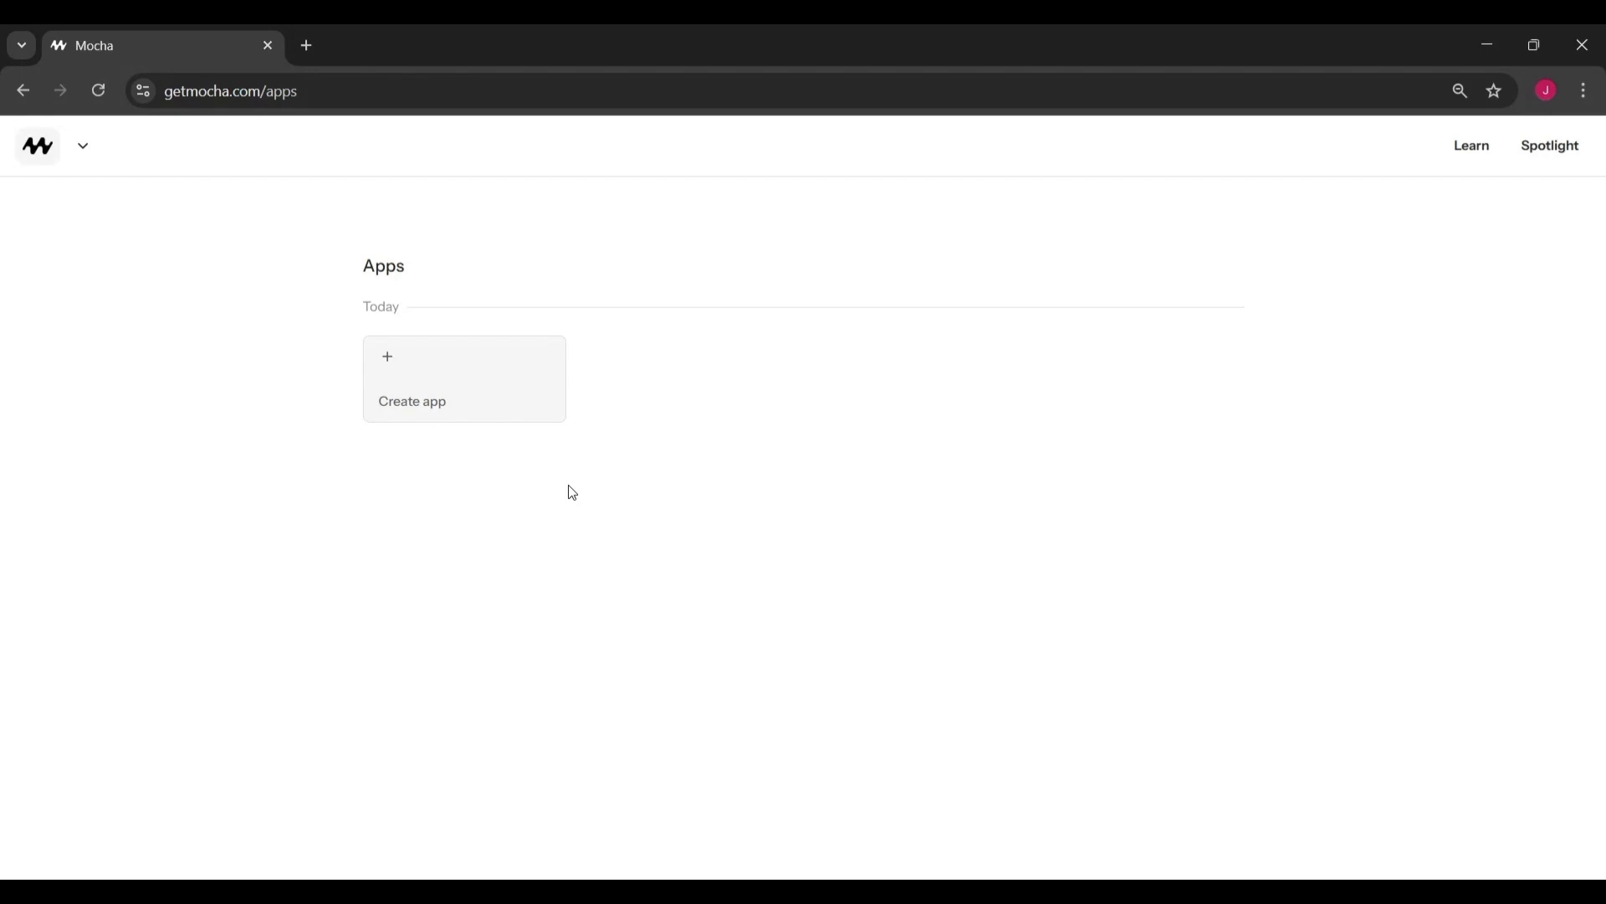
left_click(83, 147)
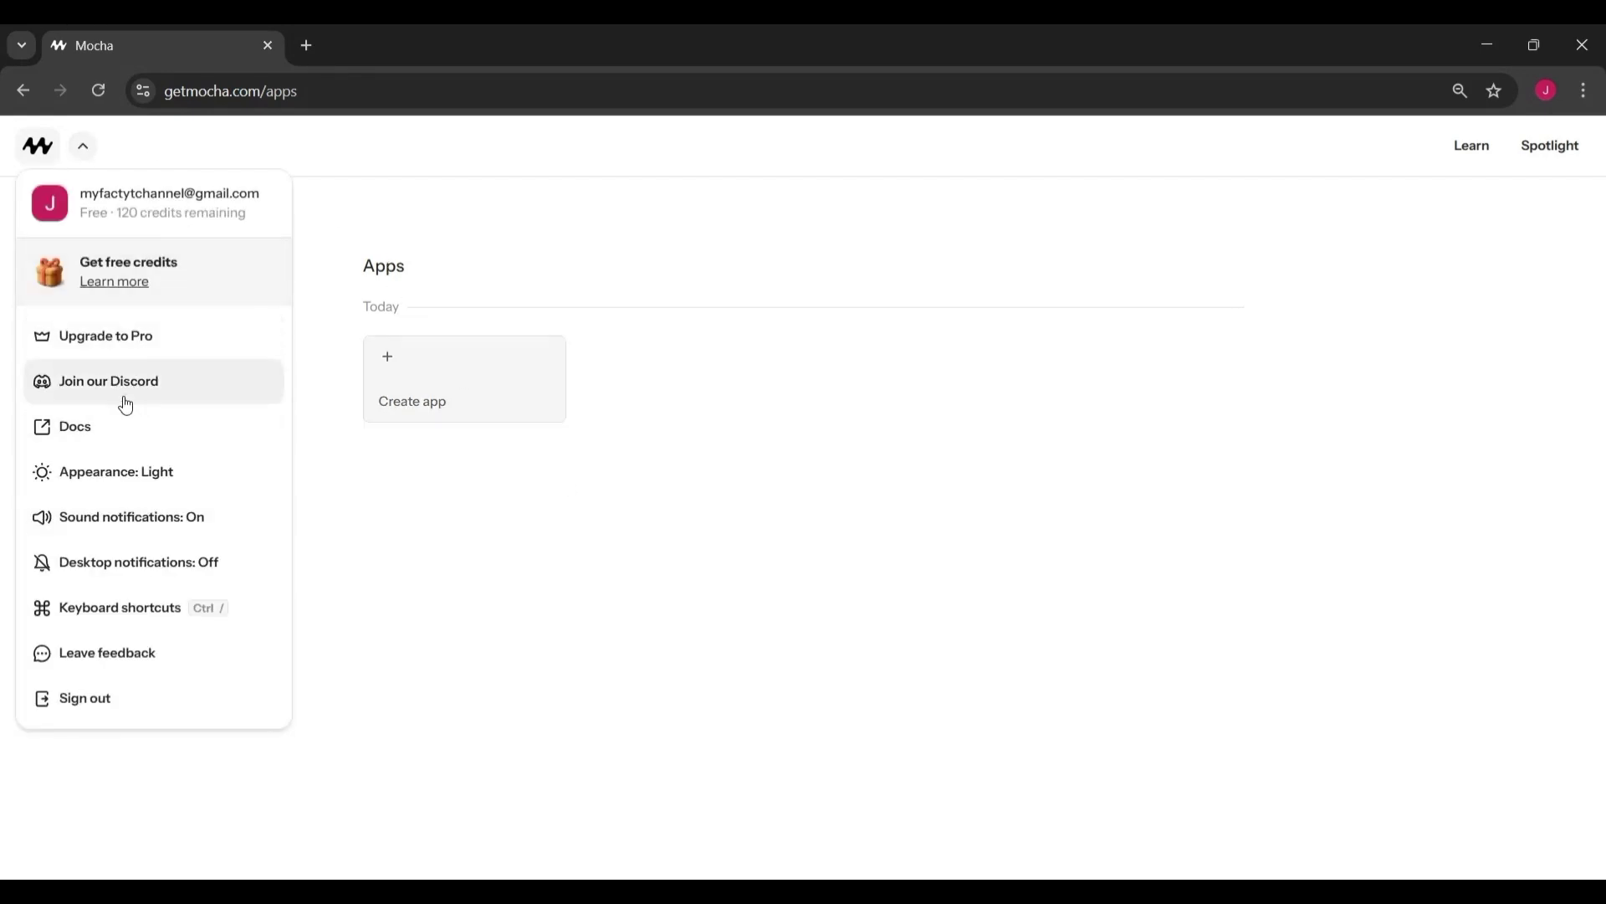
left_click(131, 472)
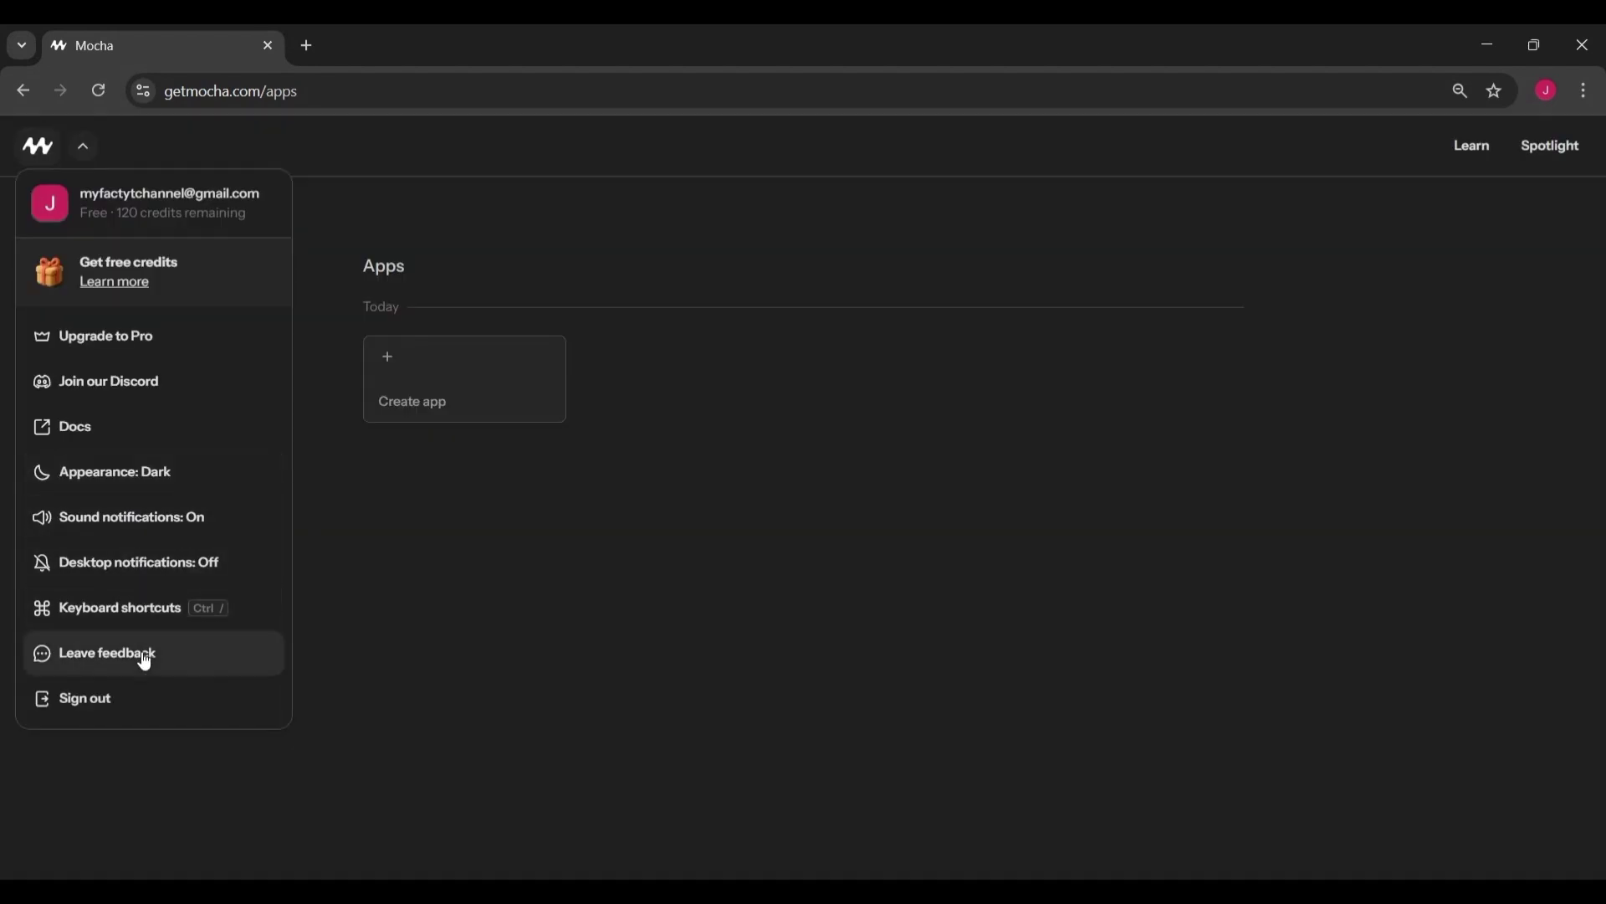
key("Escape")
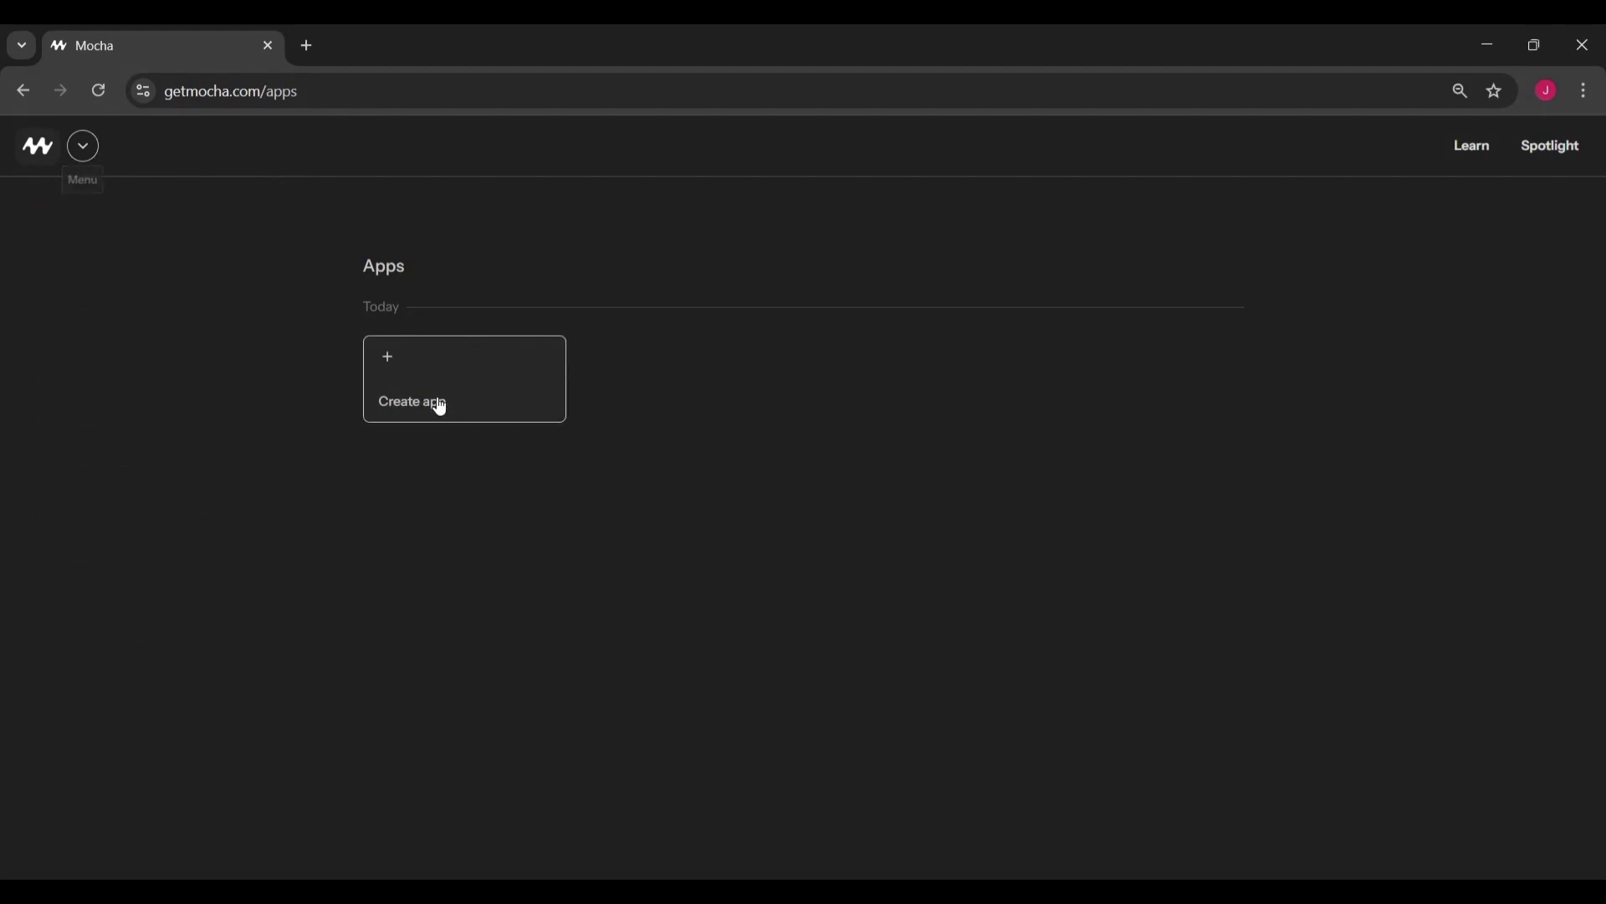
Create a Public app from the pasted yoga-class booking prompt and submit it.
left_click(440, 408)
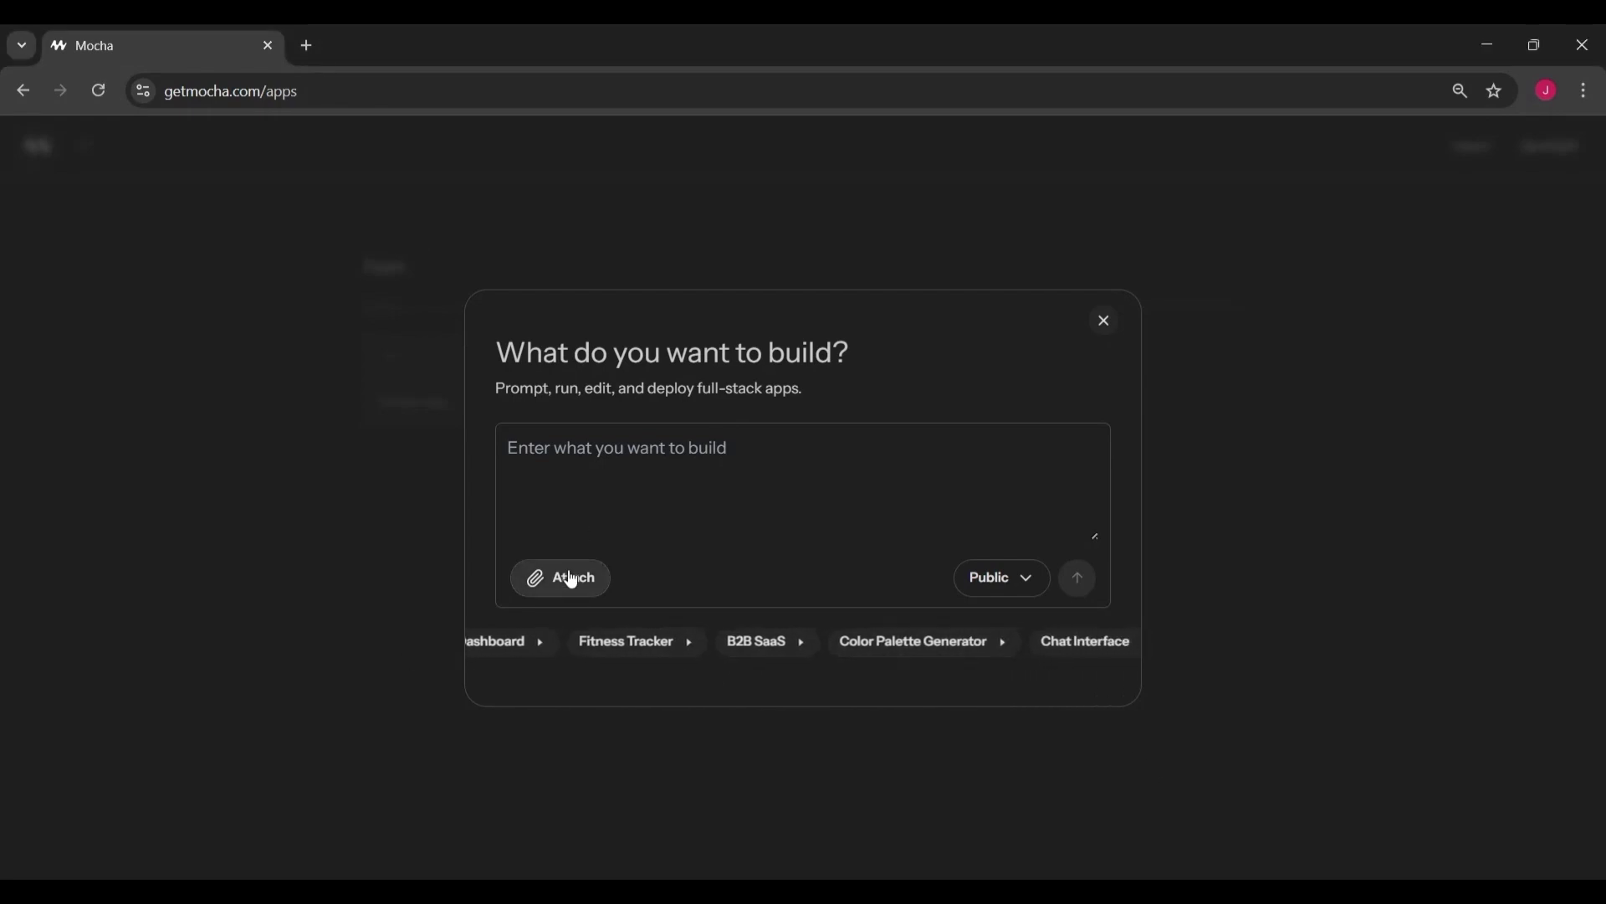
left_click(1036, 582)
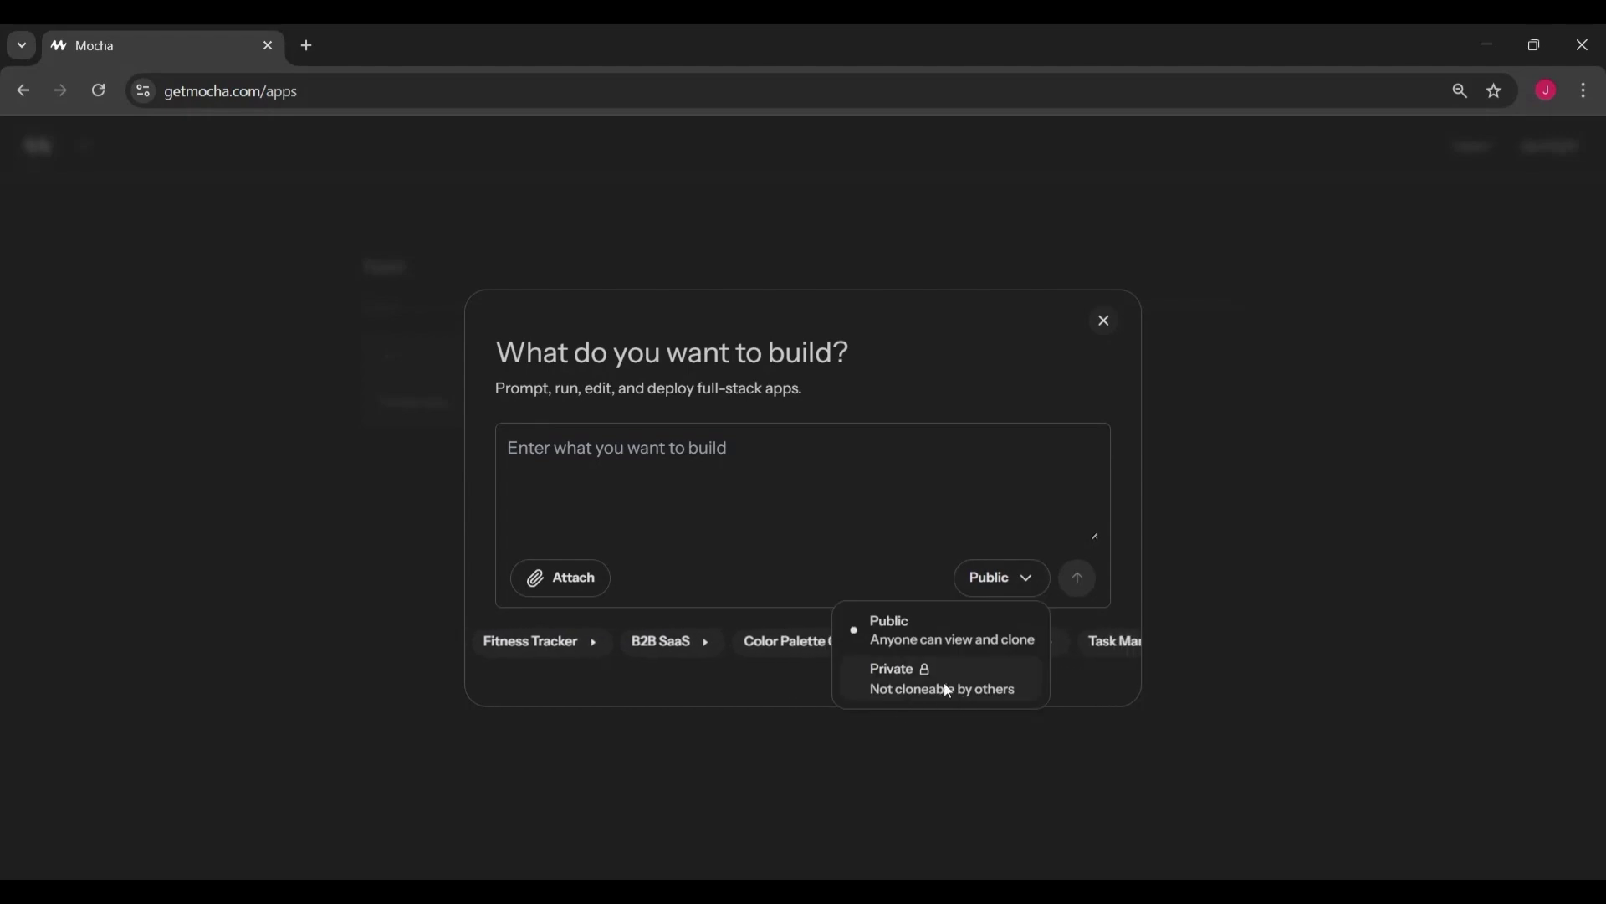
left_click(962, 626)
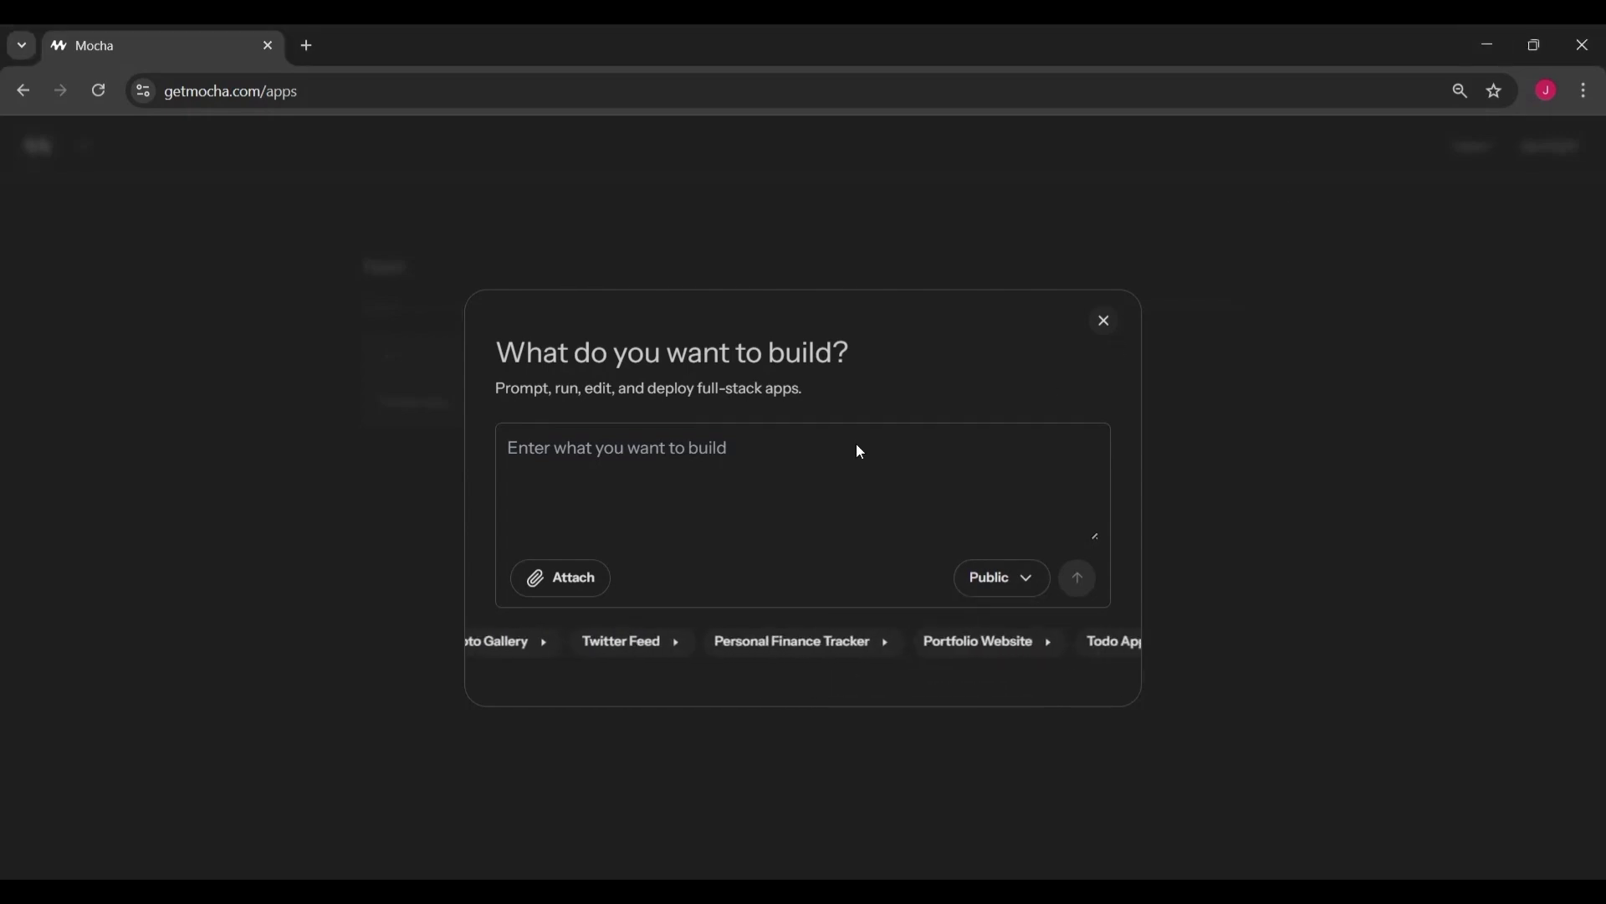
left_click(640, 452)
type("I want an app where users can browse yoga classes, see available times, and book a slot online.")
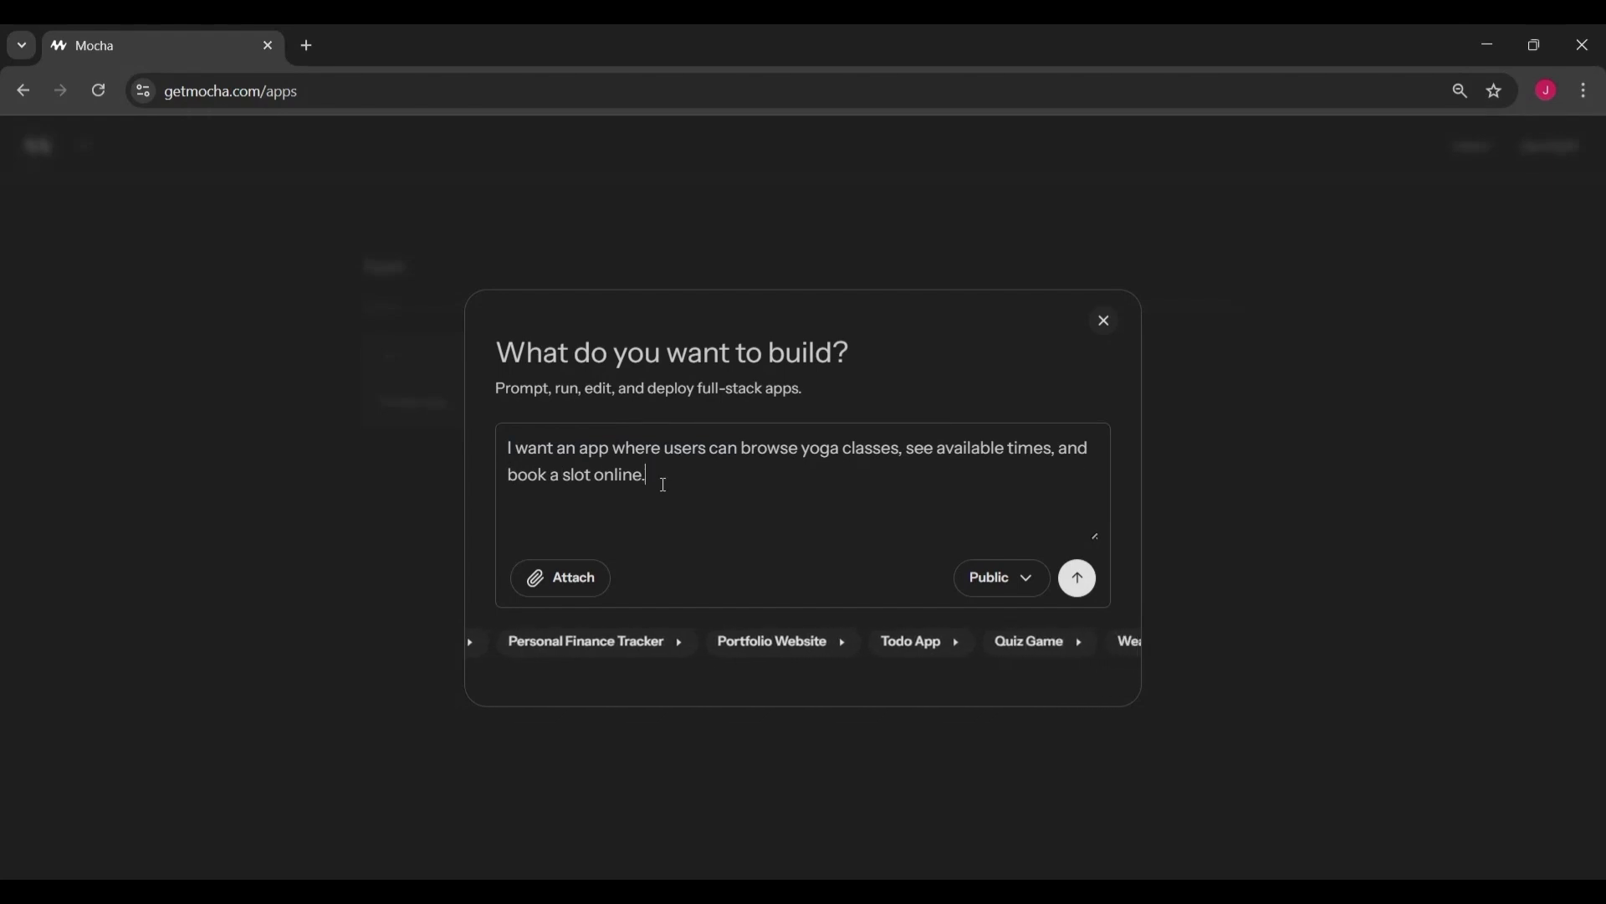
left_click(1075, 585)
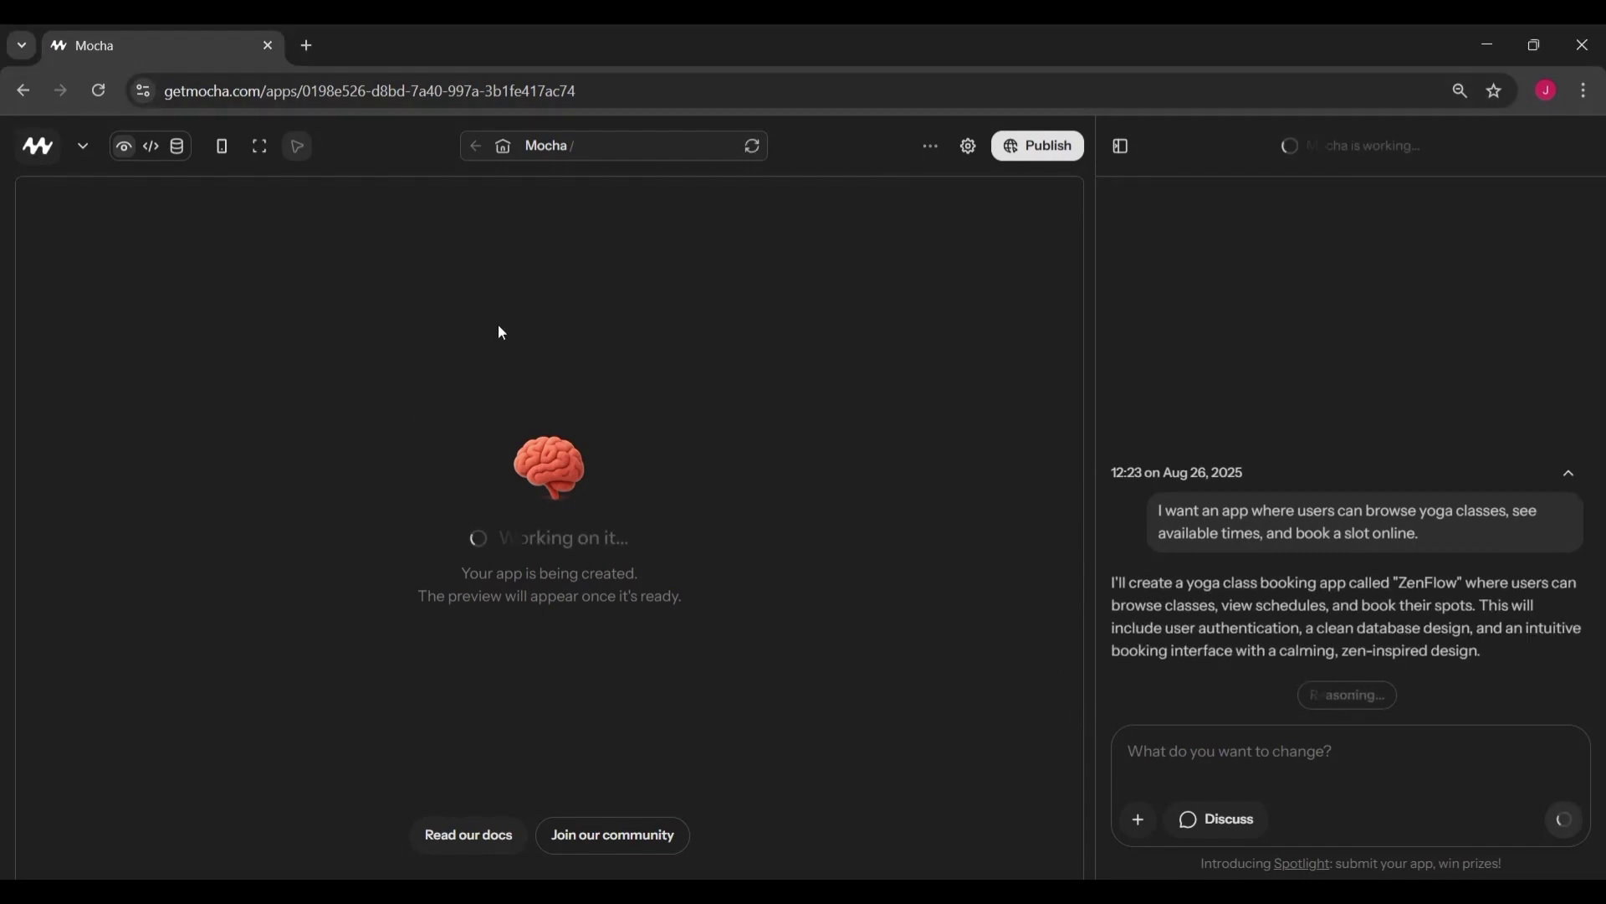
Widen the chat panel beside the preview while ZenFlow finishes generating.
left_click_drag(1091, 795, 1001, 796)
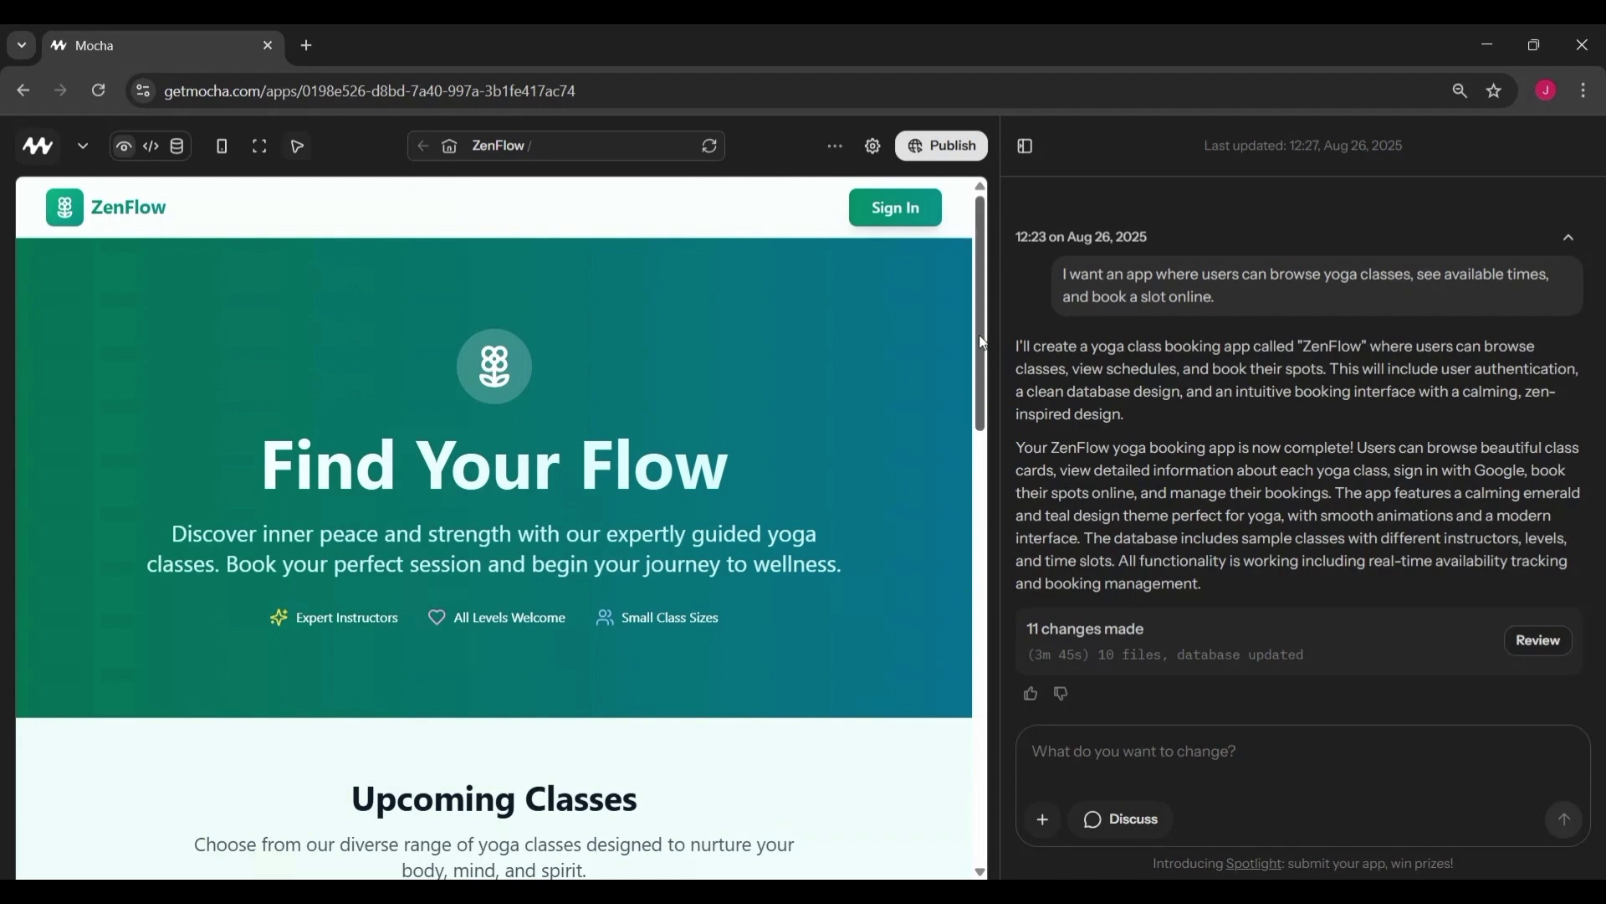
mouse_move(983, 343)
left_mouse_down()
mouse_move(983, 390)
mouse_move(983, 342)
left_mouse_up()
key("super+shift+s")
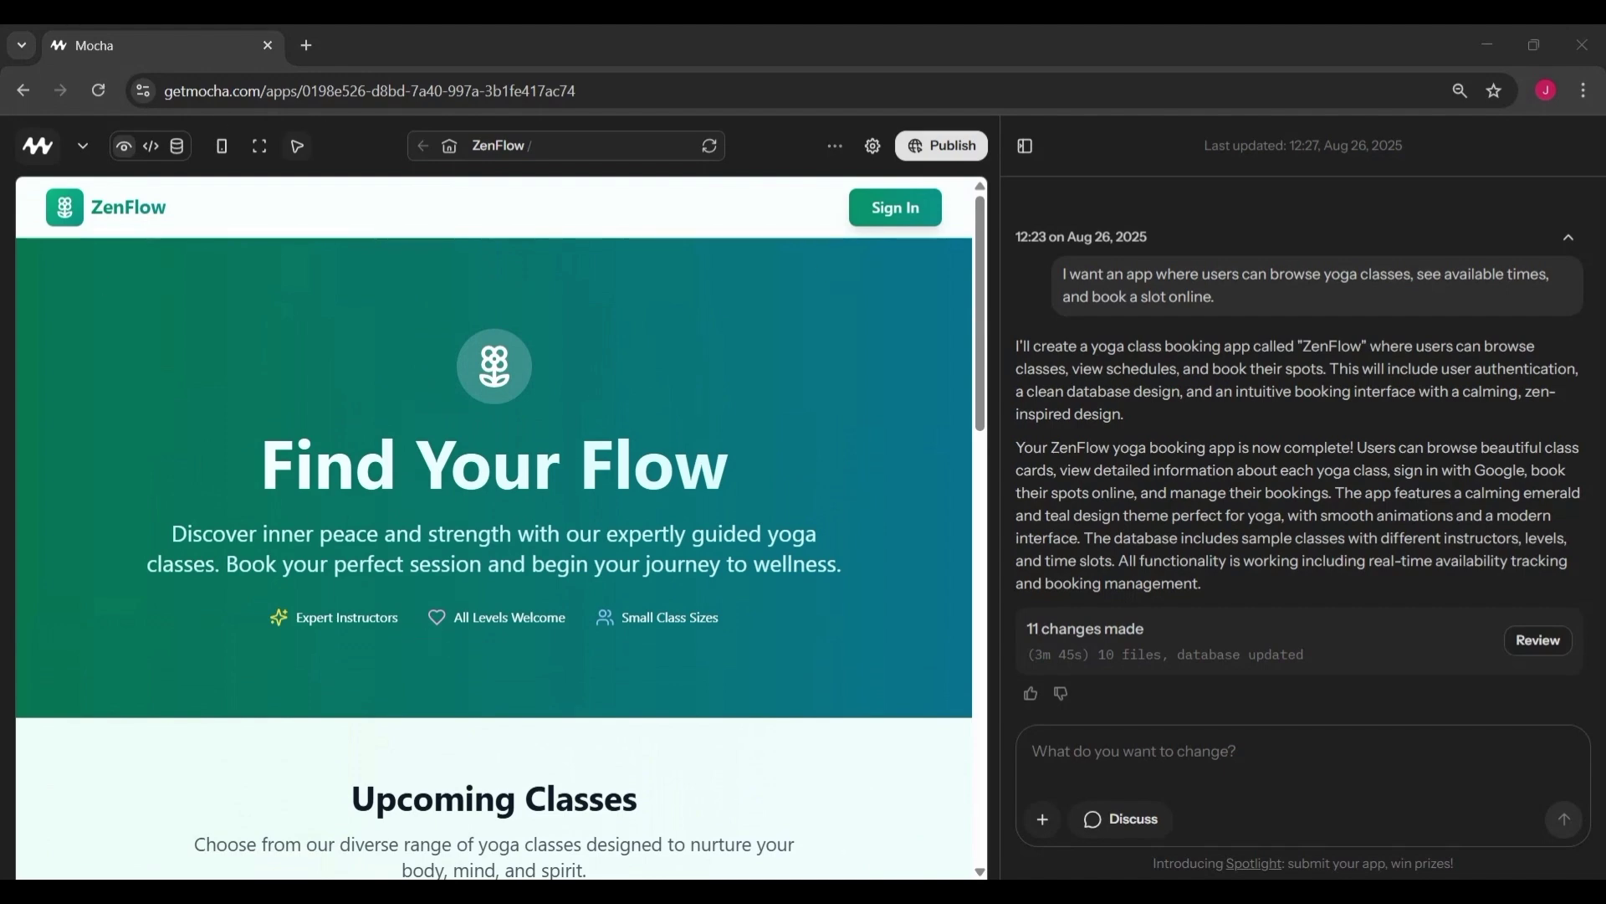
key("Escape")
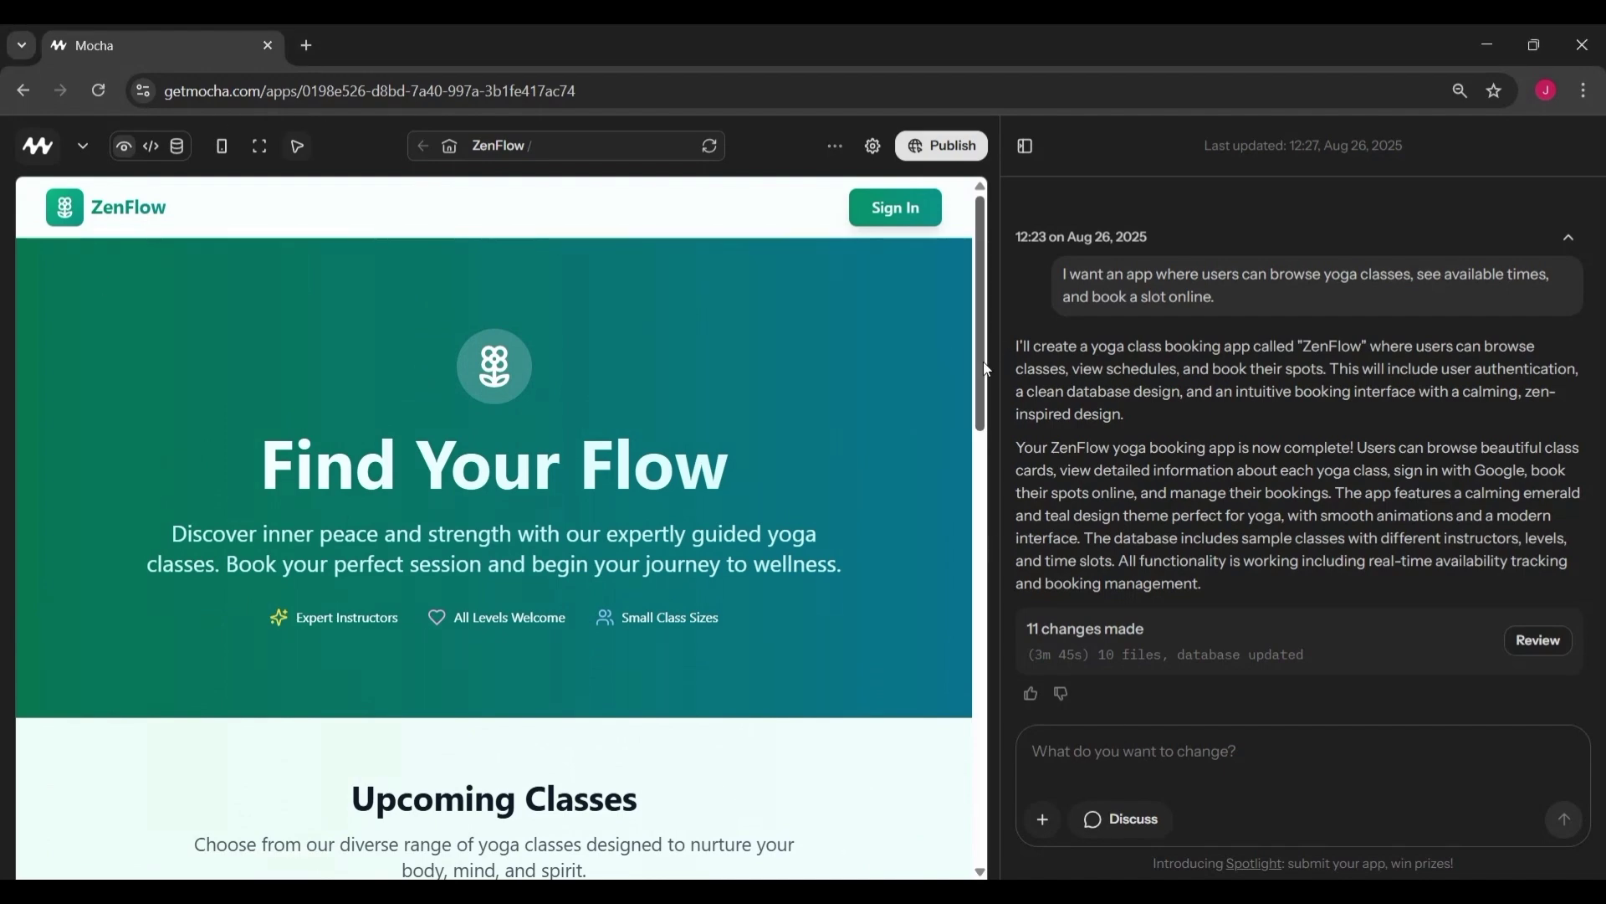
left_click_drag(988, 369, 993, 561)
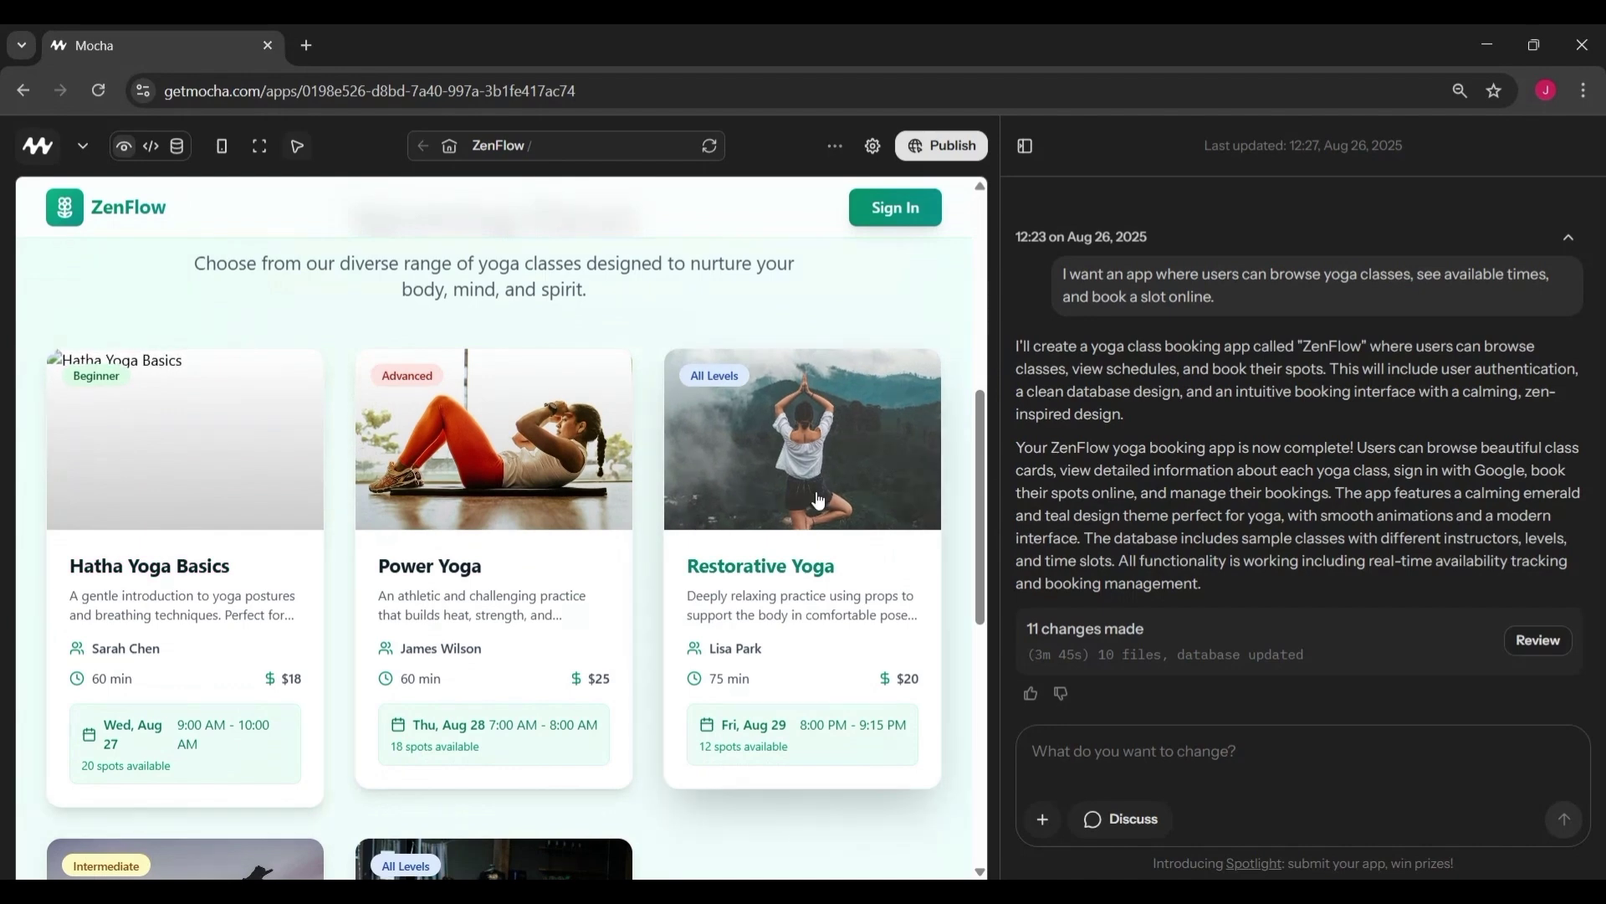
left_click_drag(984, 525, 967, 613)
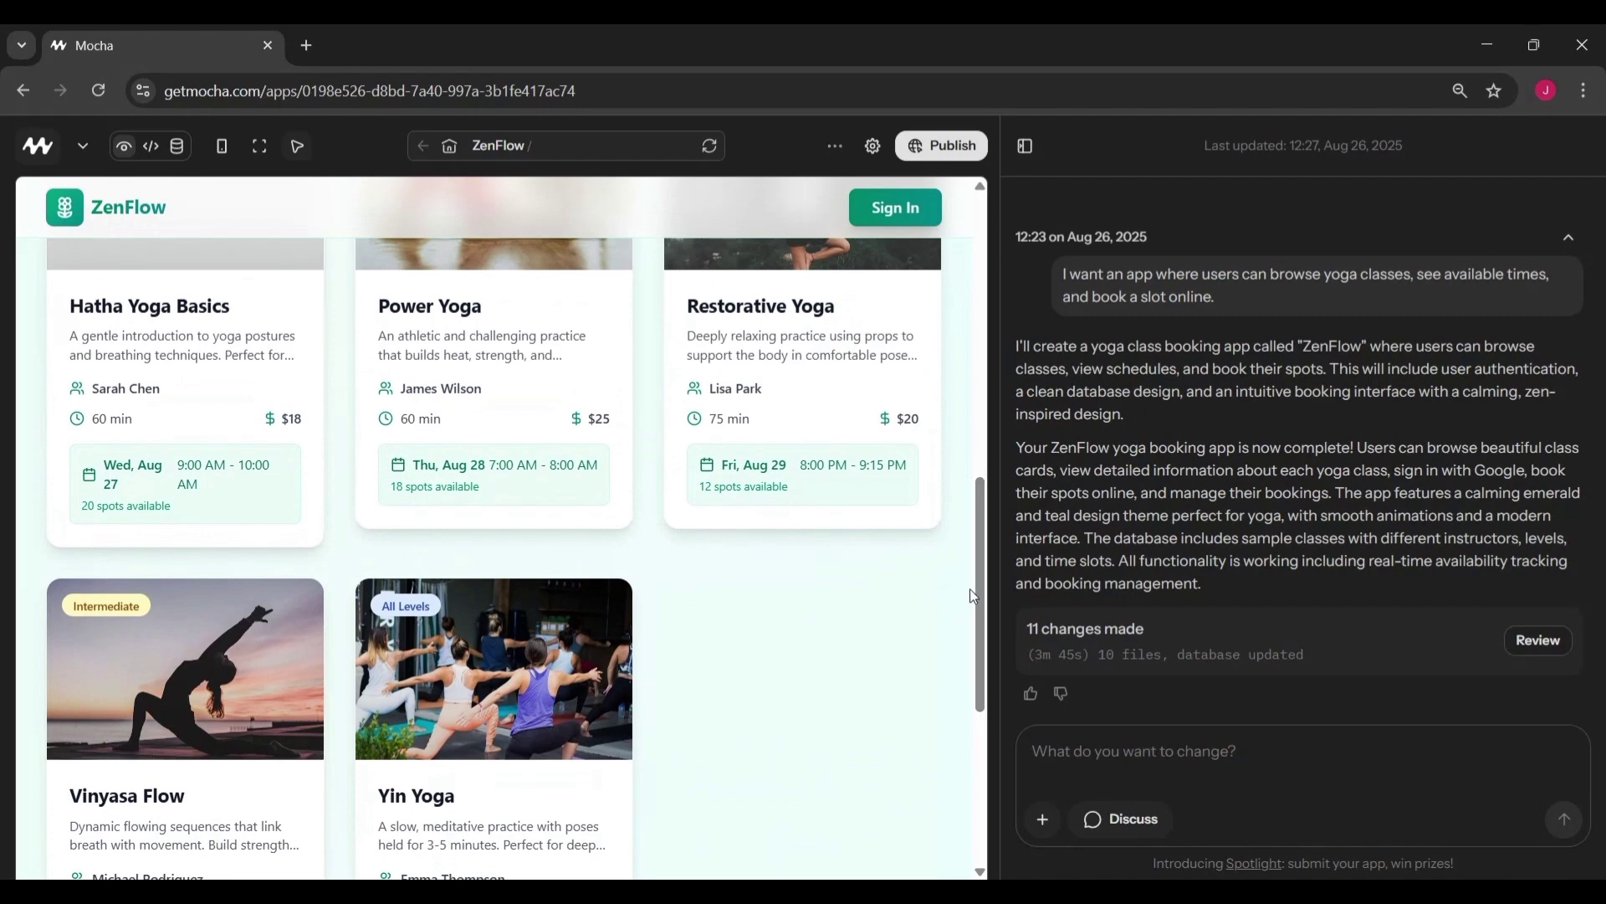
left_click_drag(985, 586, 983, 394)
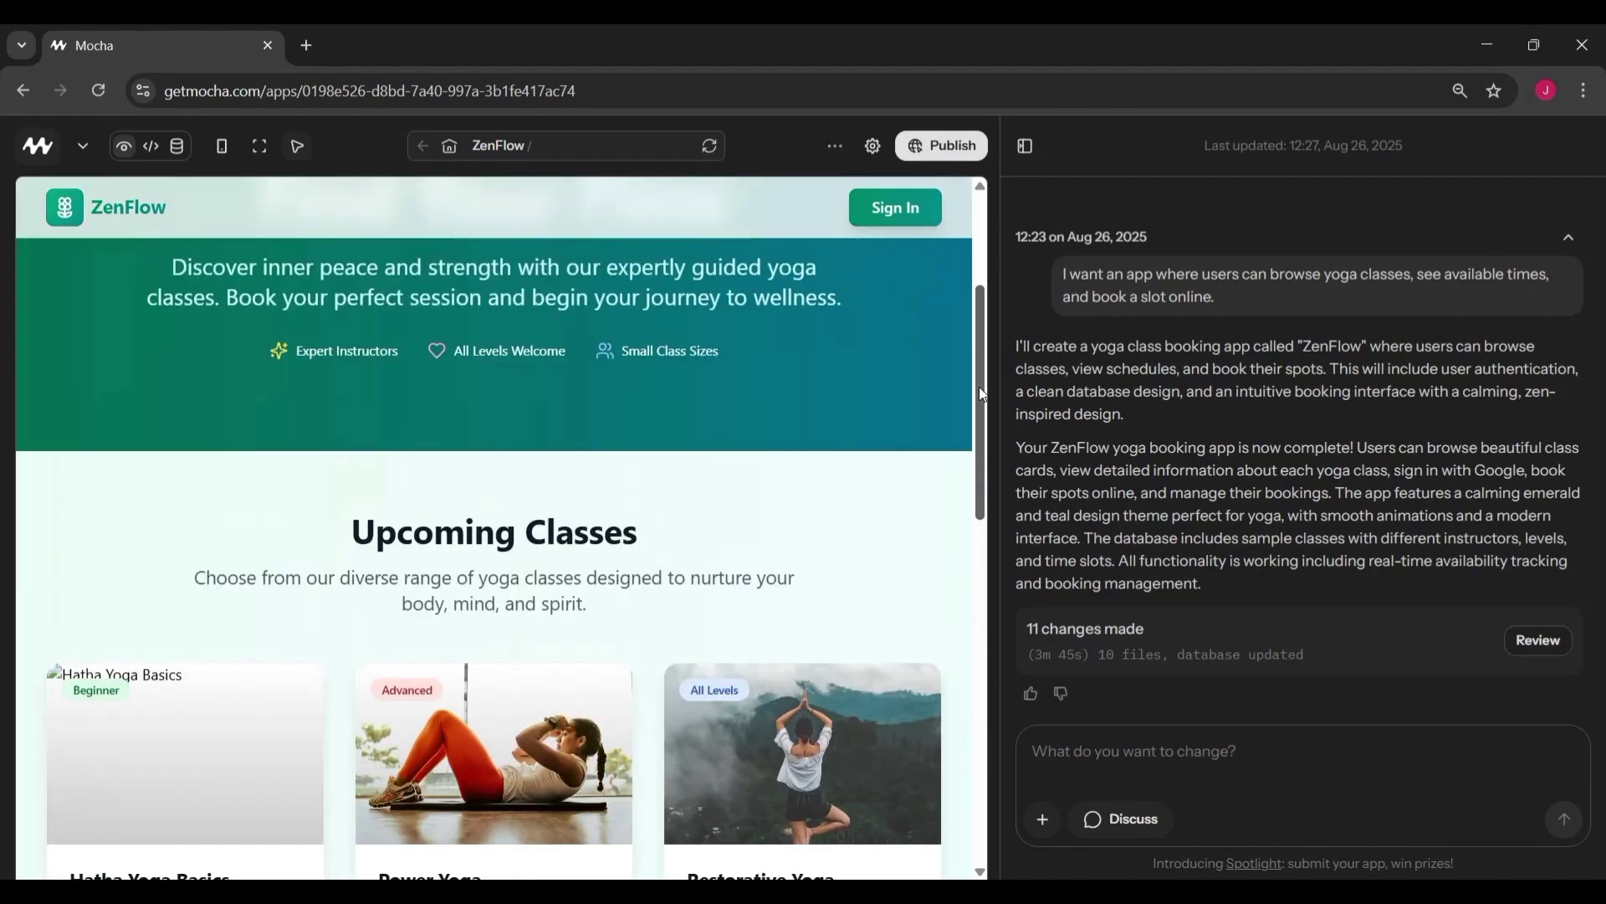
left_click(961, 360)
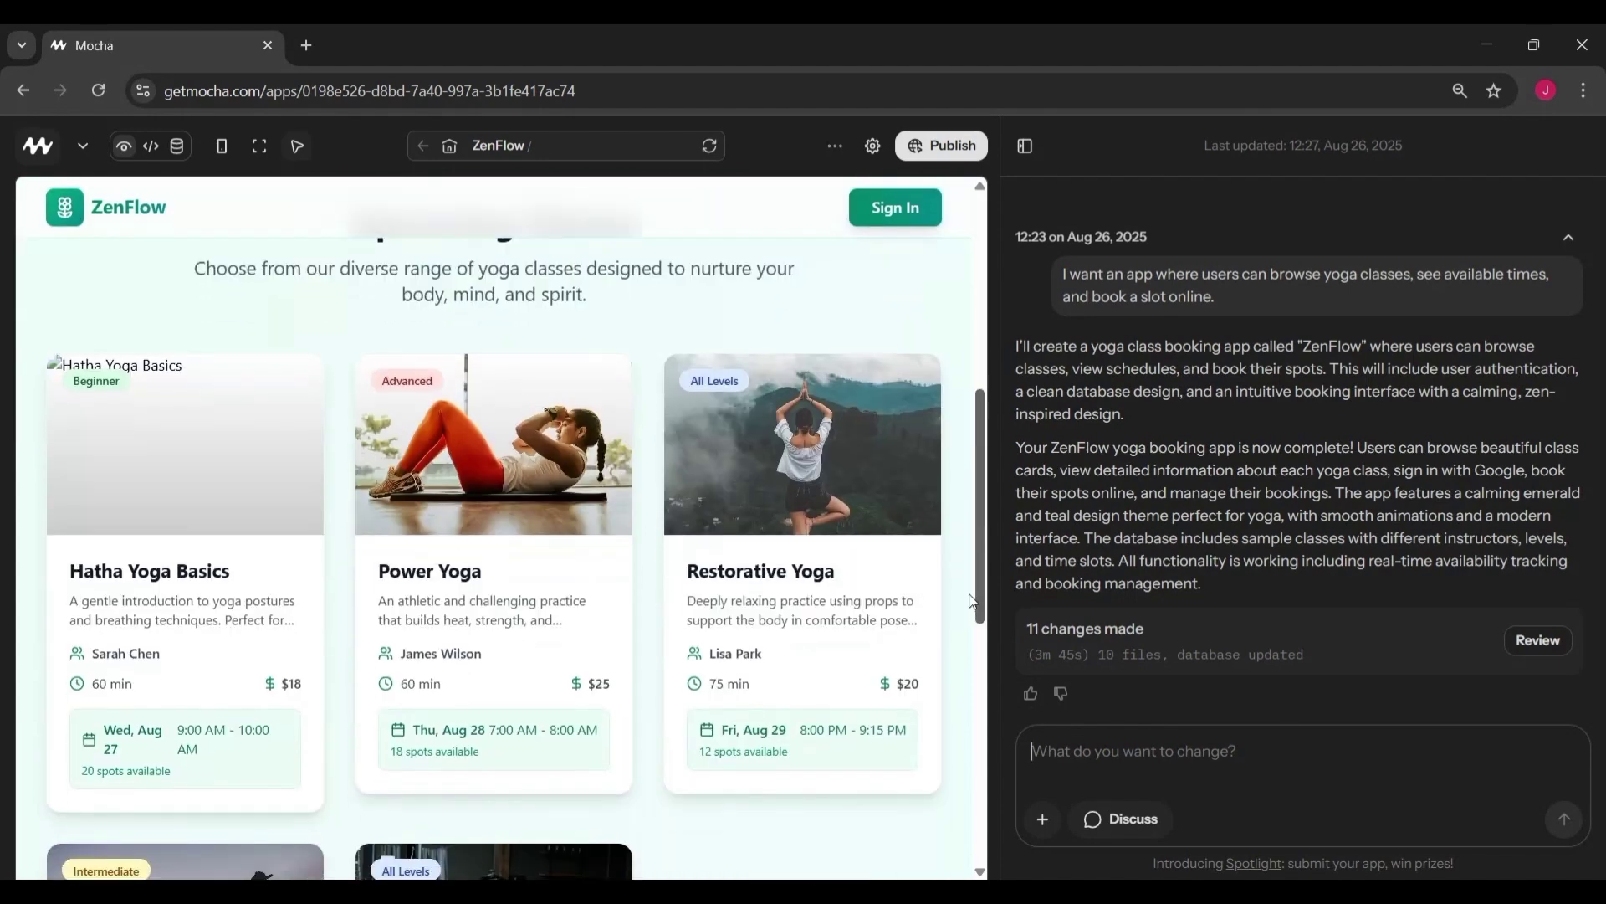
View the Restorative Yoga class details, then return to the ZenFlow home page.
left_click(710, 501)
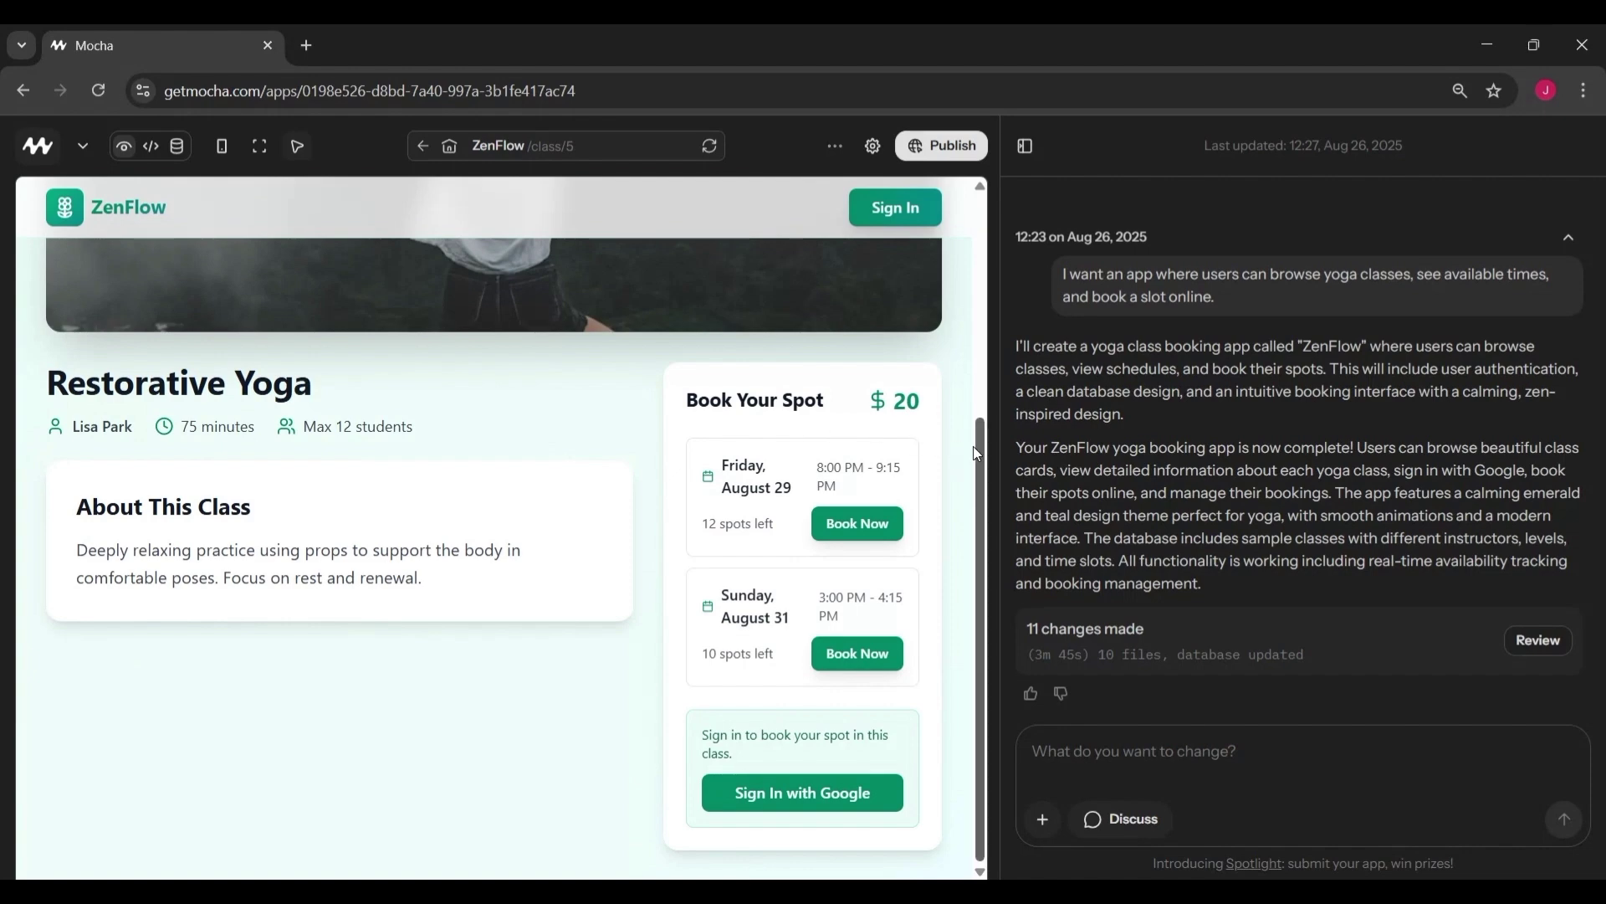
left_click_drag(985, 450, 944, 473)
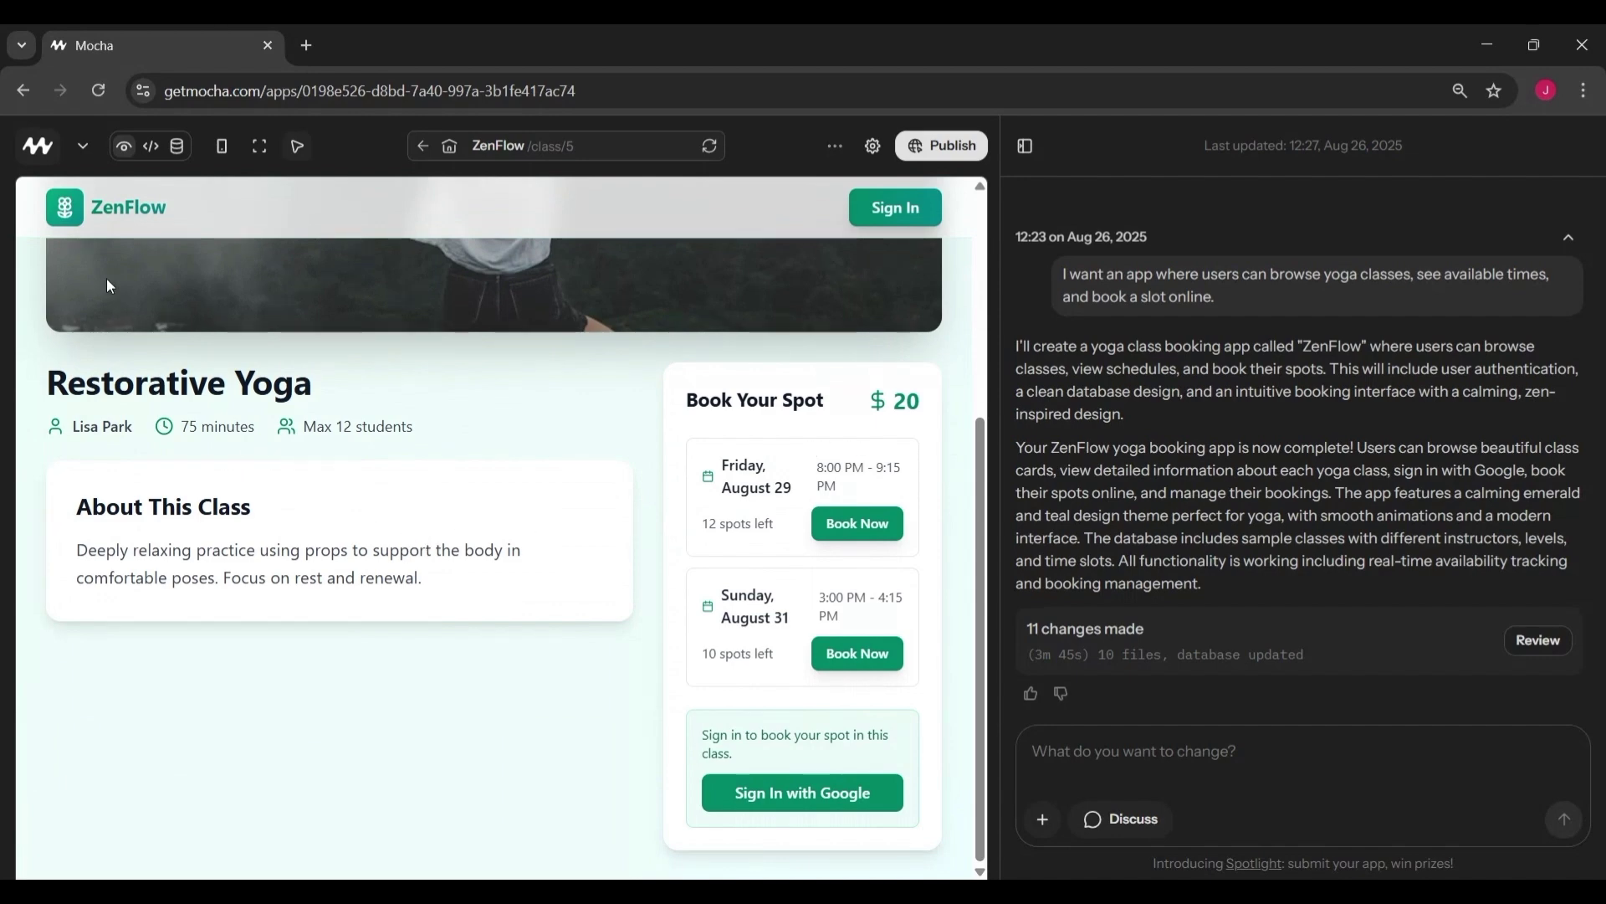
left_click(86, 213)
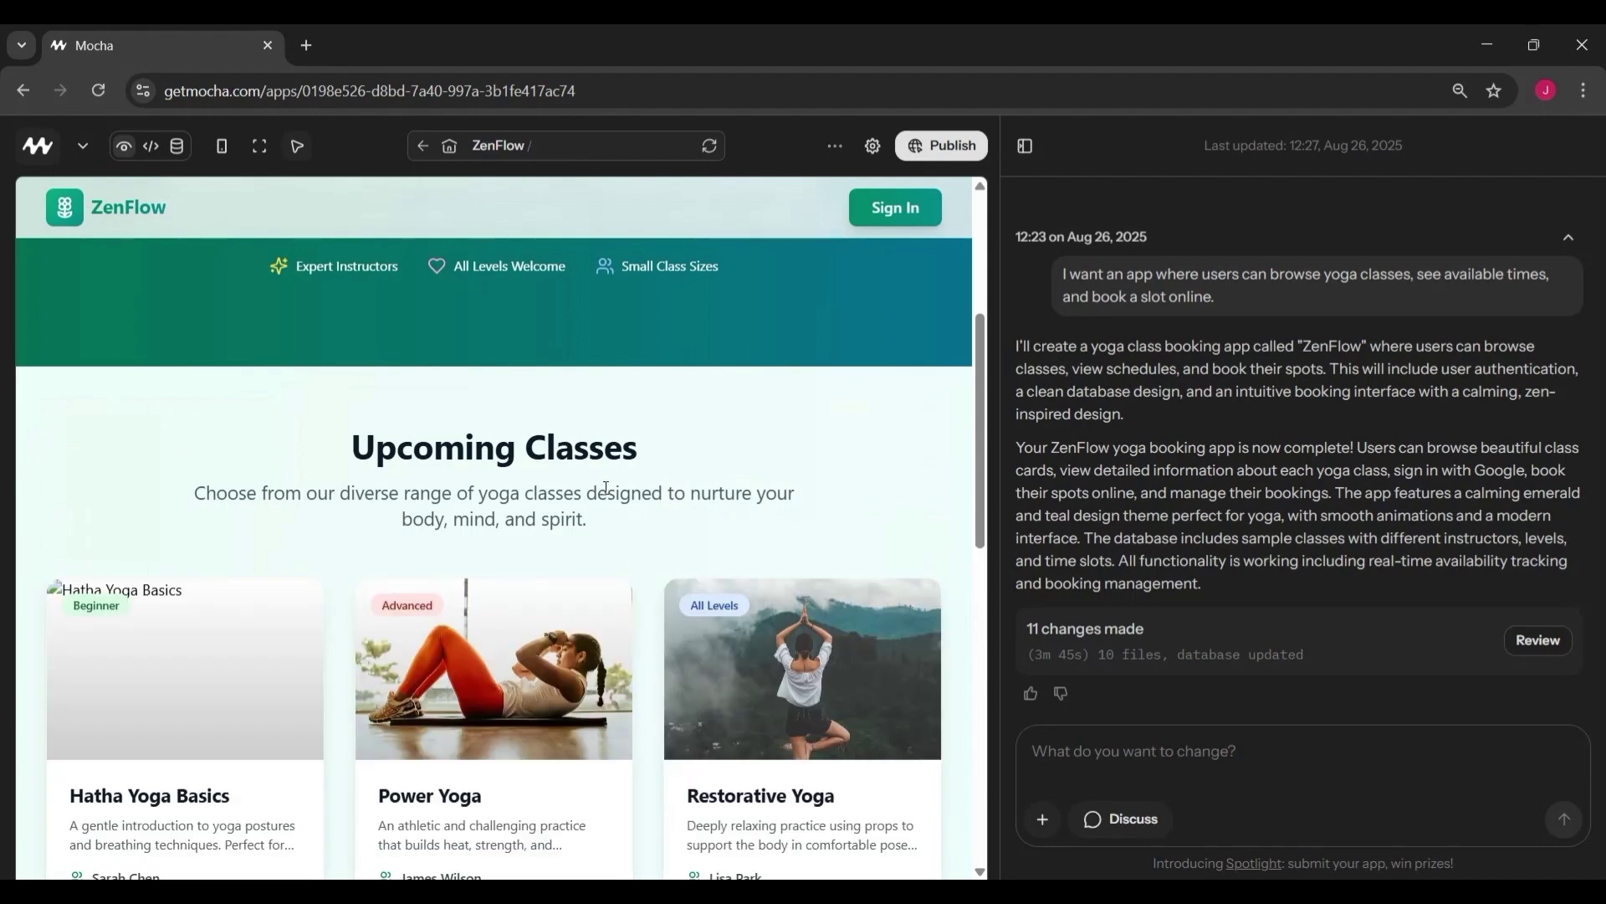
Open the Power Yoga class page and try signing in to ZenFlow.
left_click(488, 693)
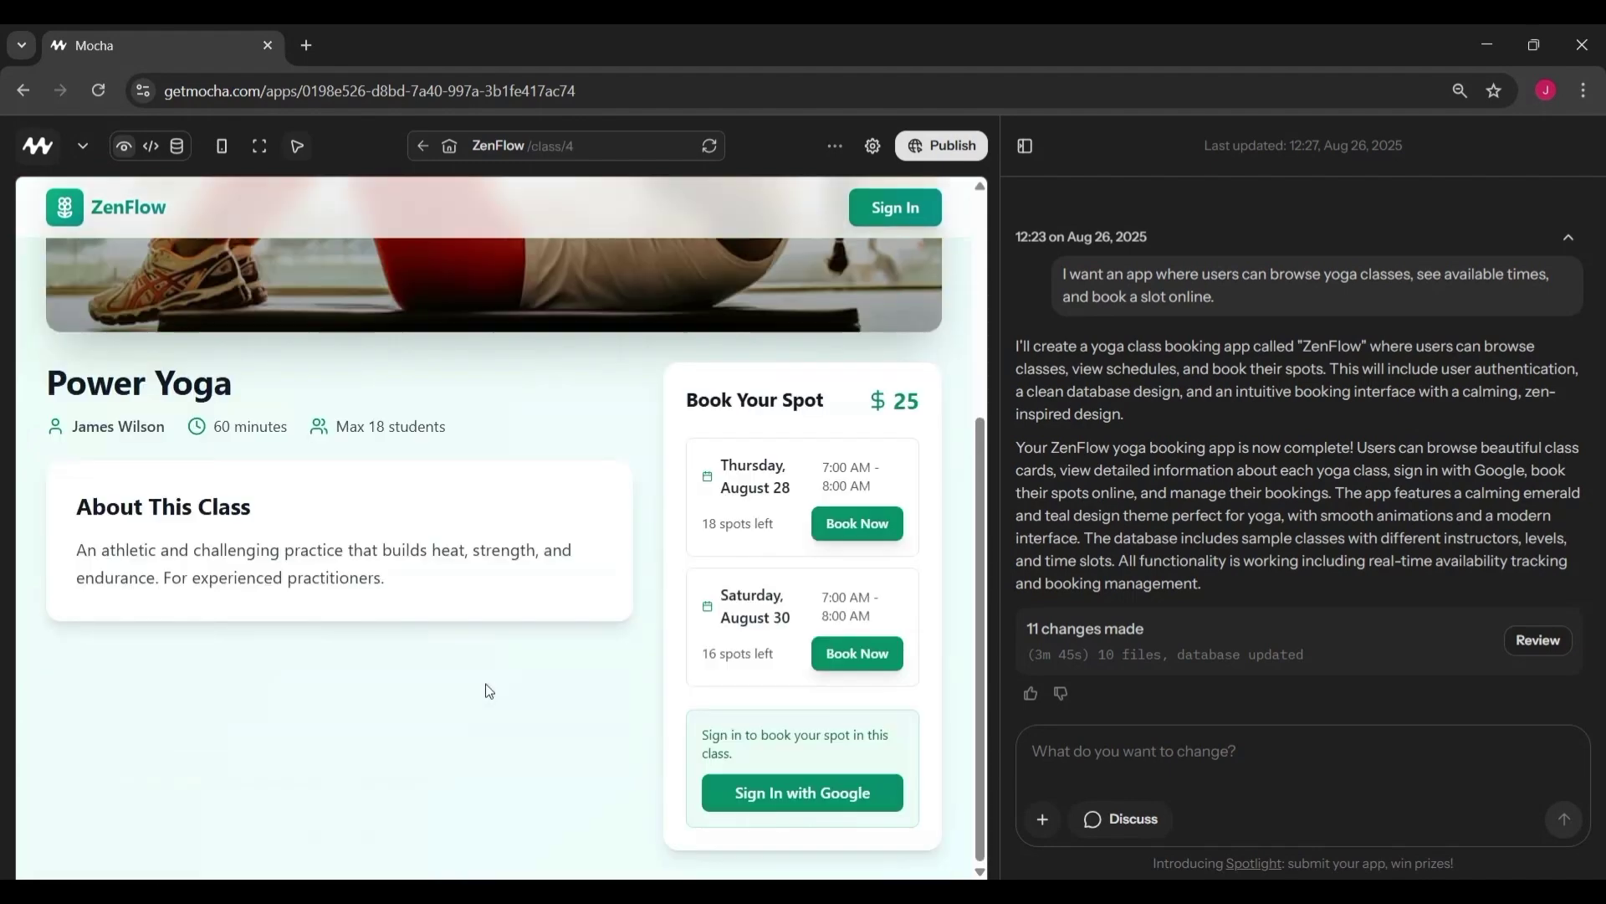
left_click_drag(984, 465, 990, 242)
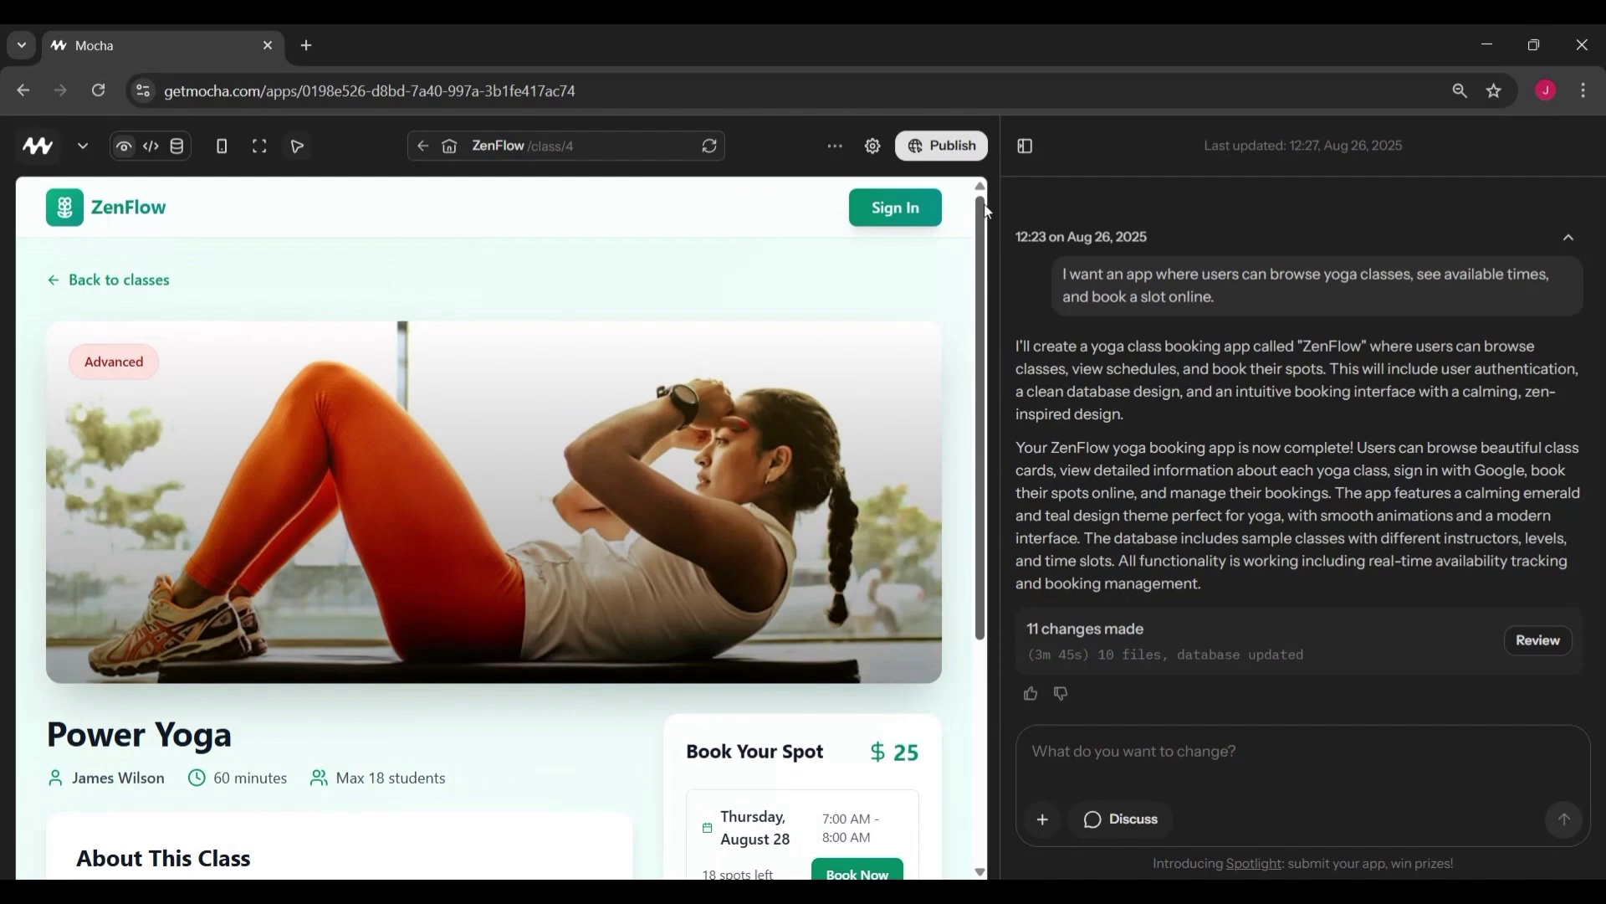
left_click(902, 229)
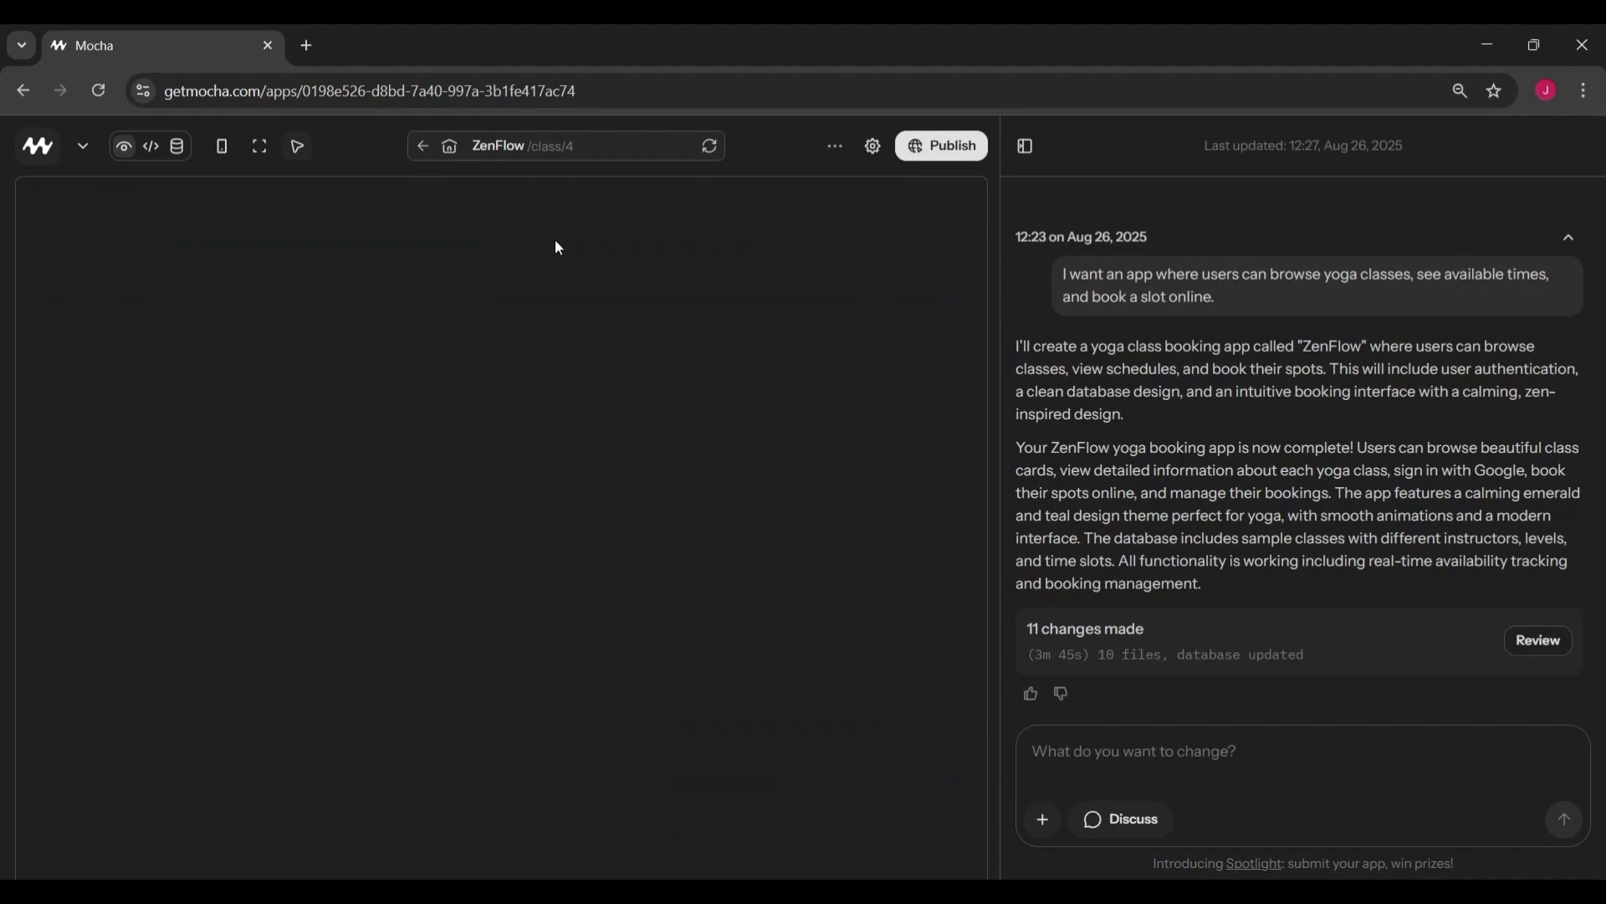
Look over the project settings and the extra project actions list.
left_click(874, 147)
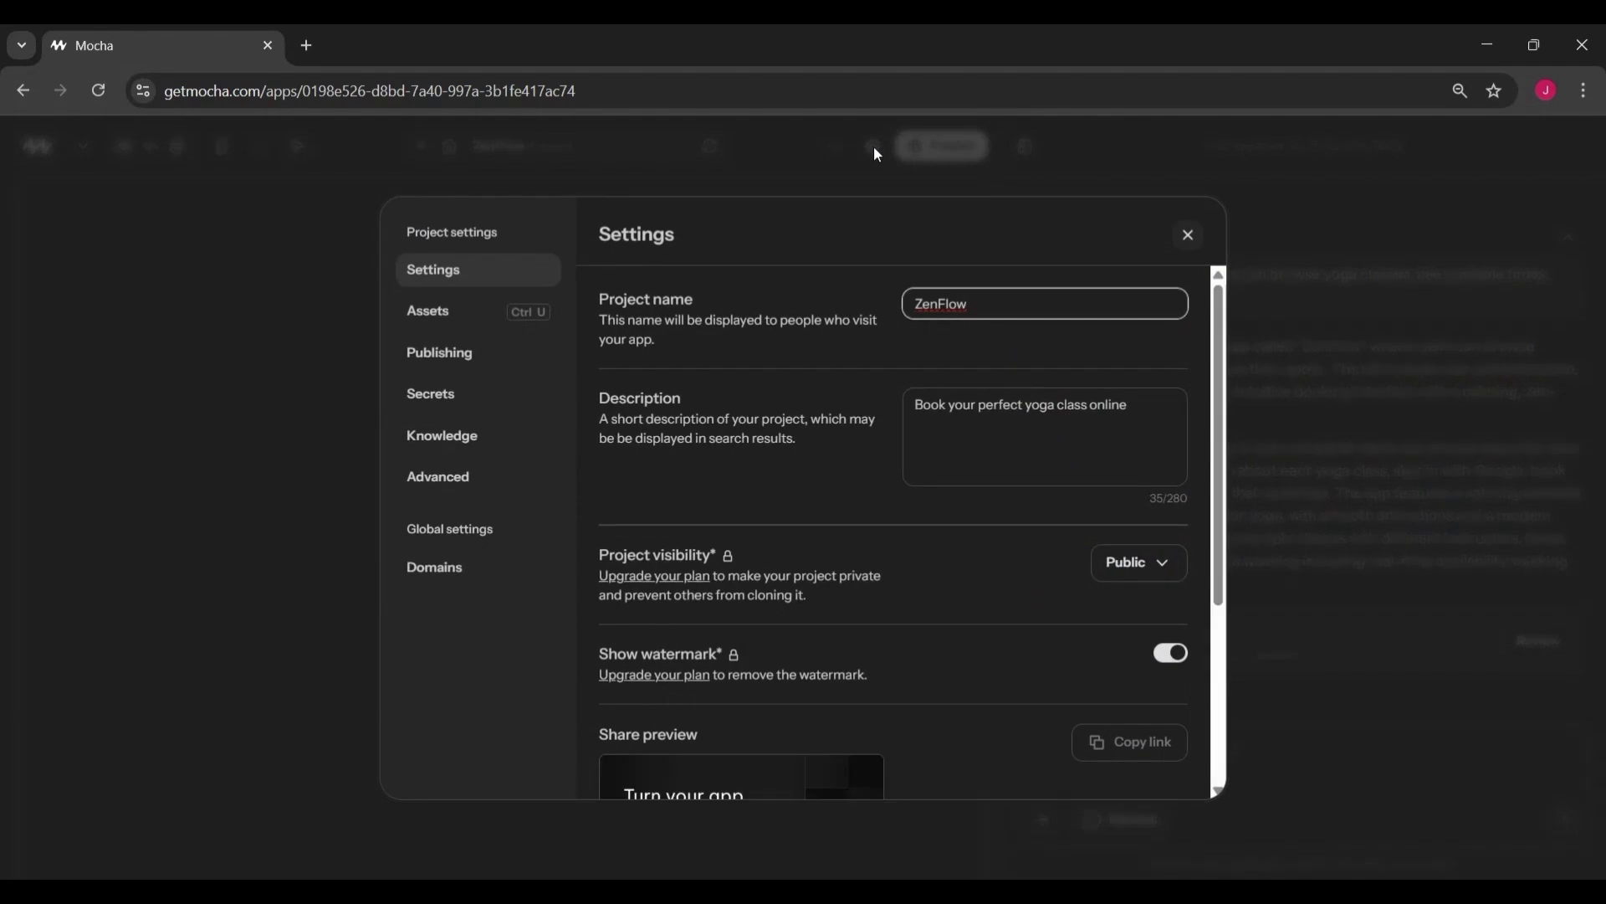
left_click(1188, 237)
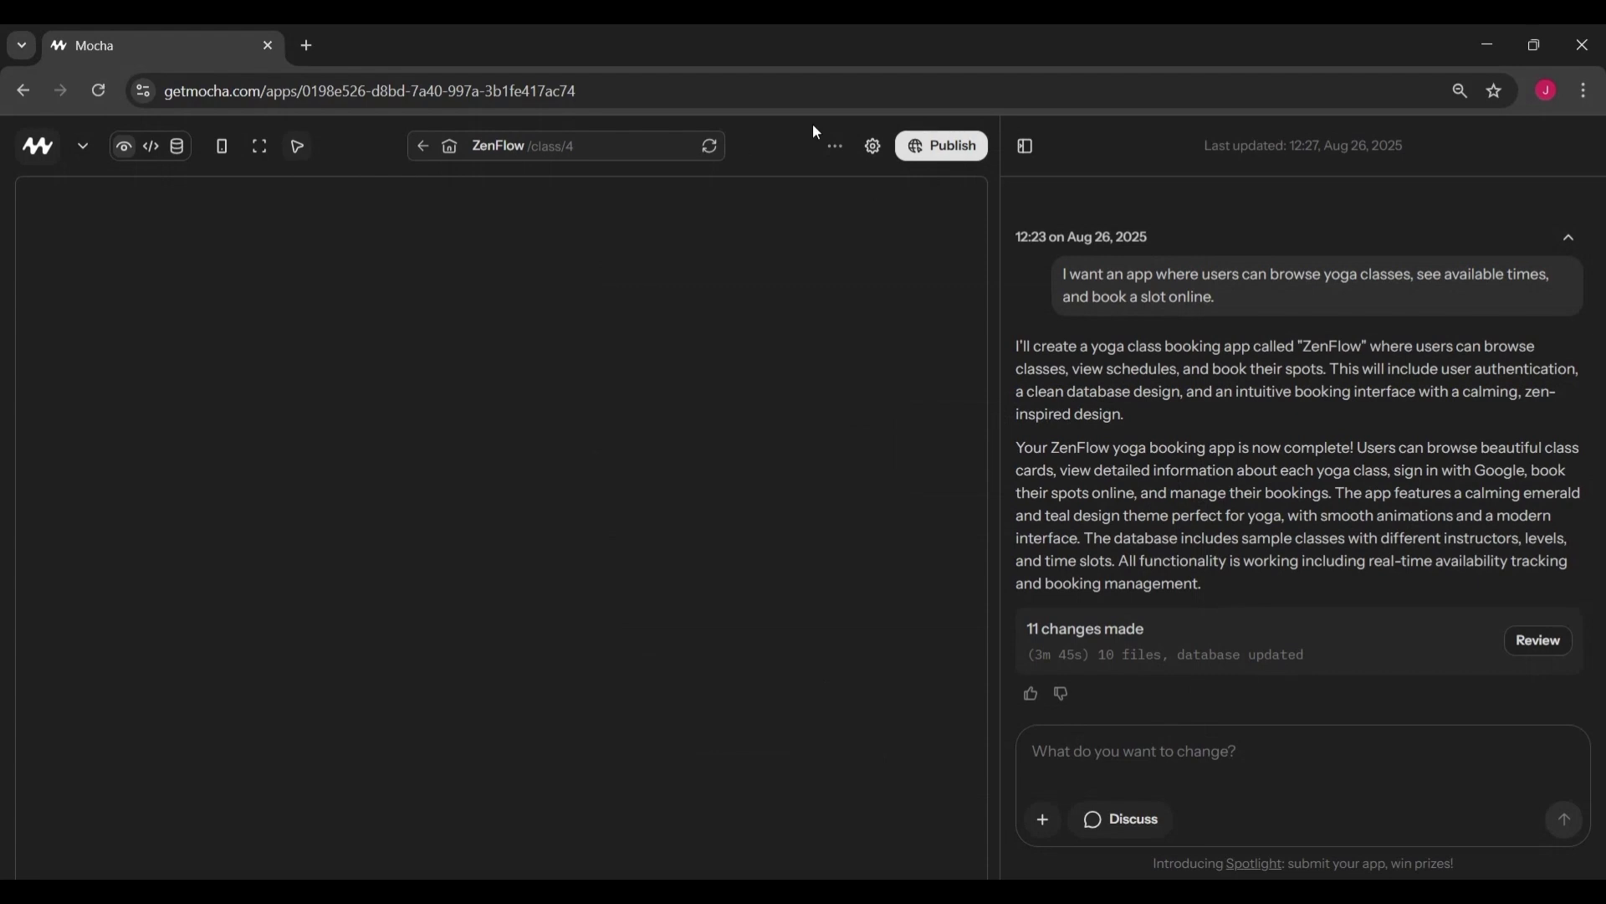
left_click(835, 148)
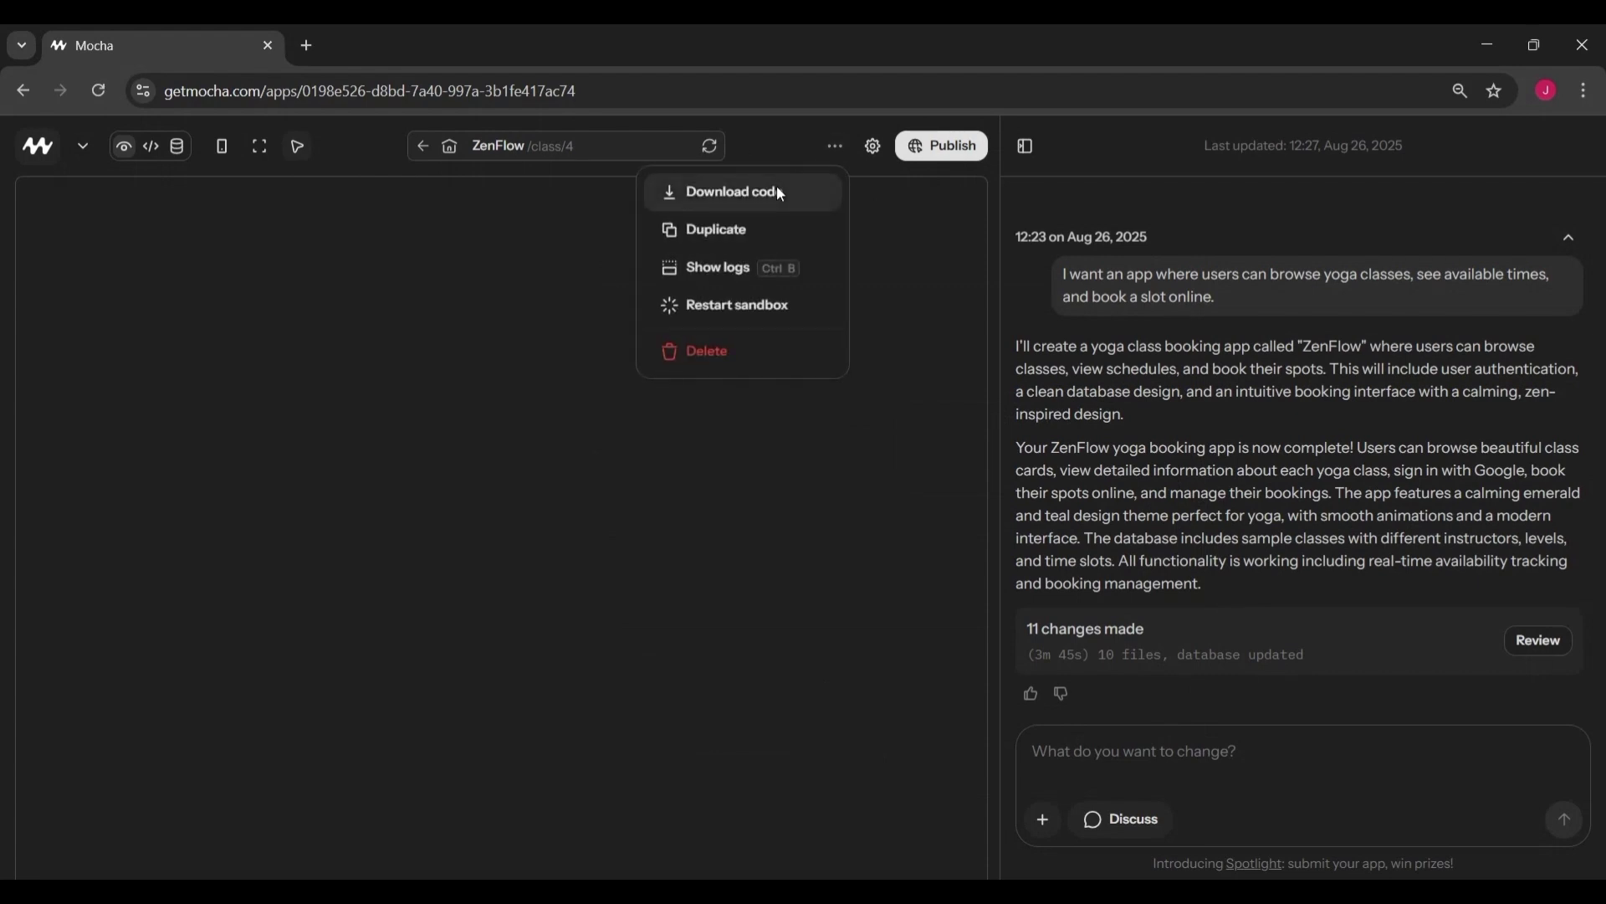
left_click(877, 251)
Save ZenFlow's settings with description 'Book your perfect yoga class online' and close them.
left_click(873, 147)
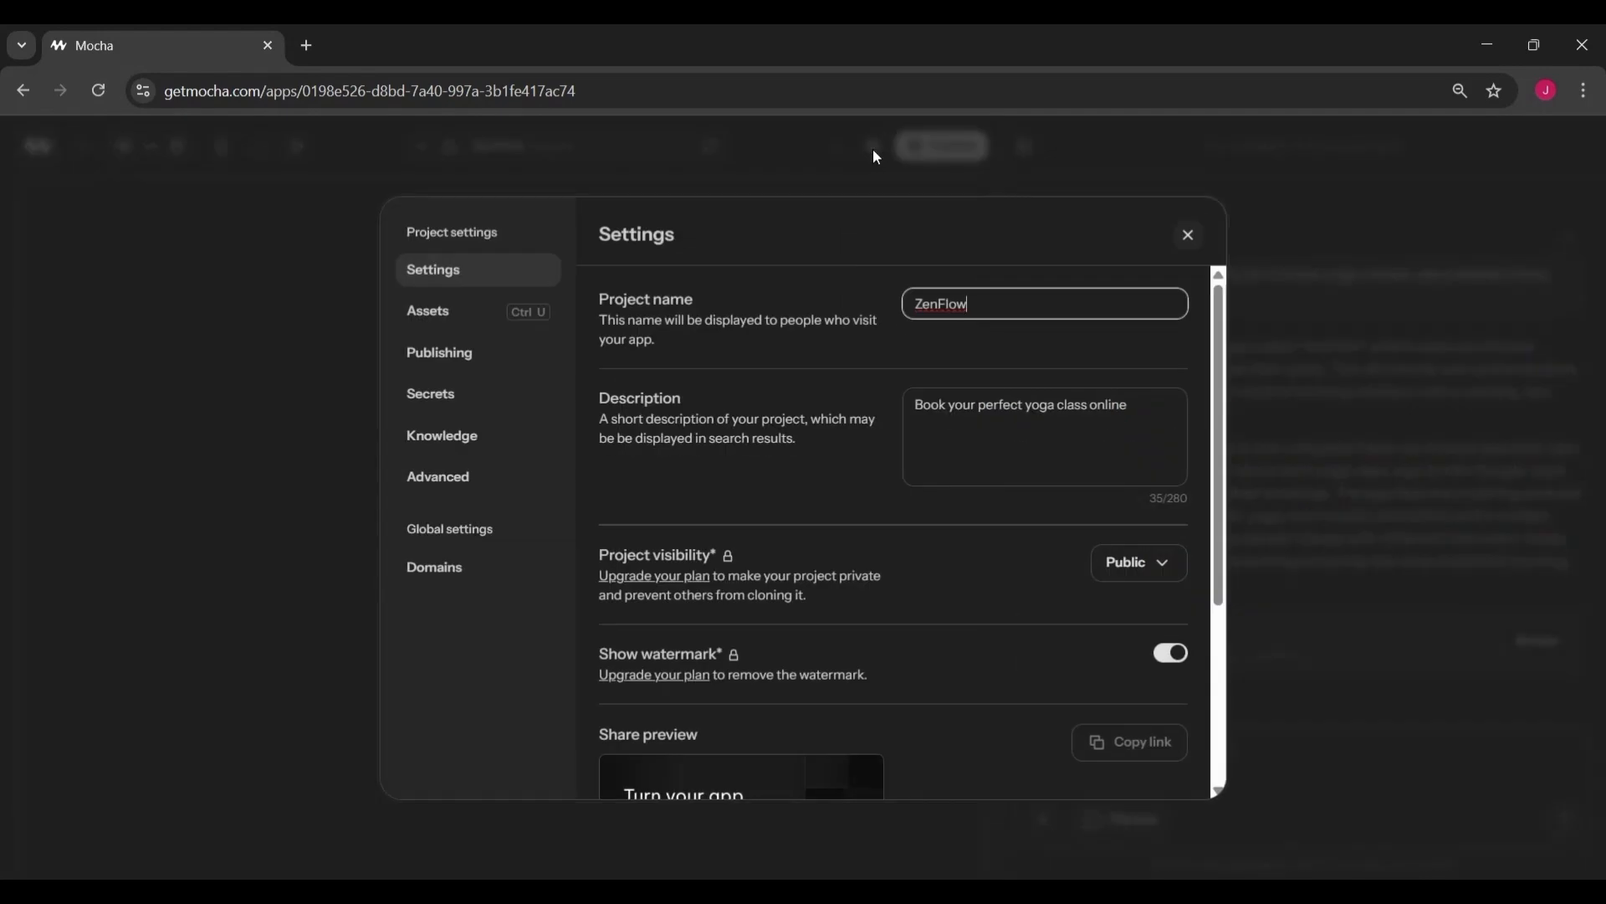
left_click(1098, 406)
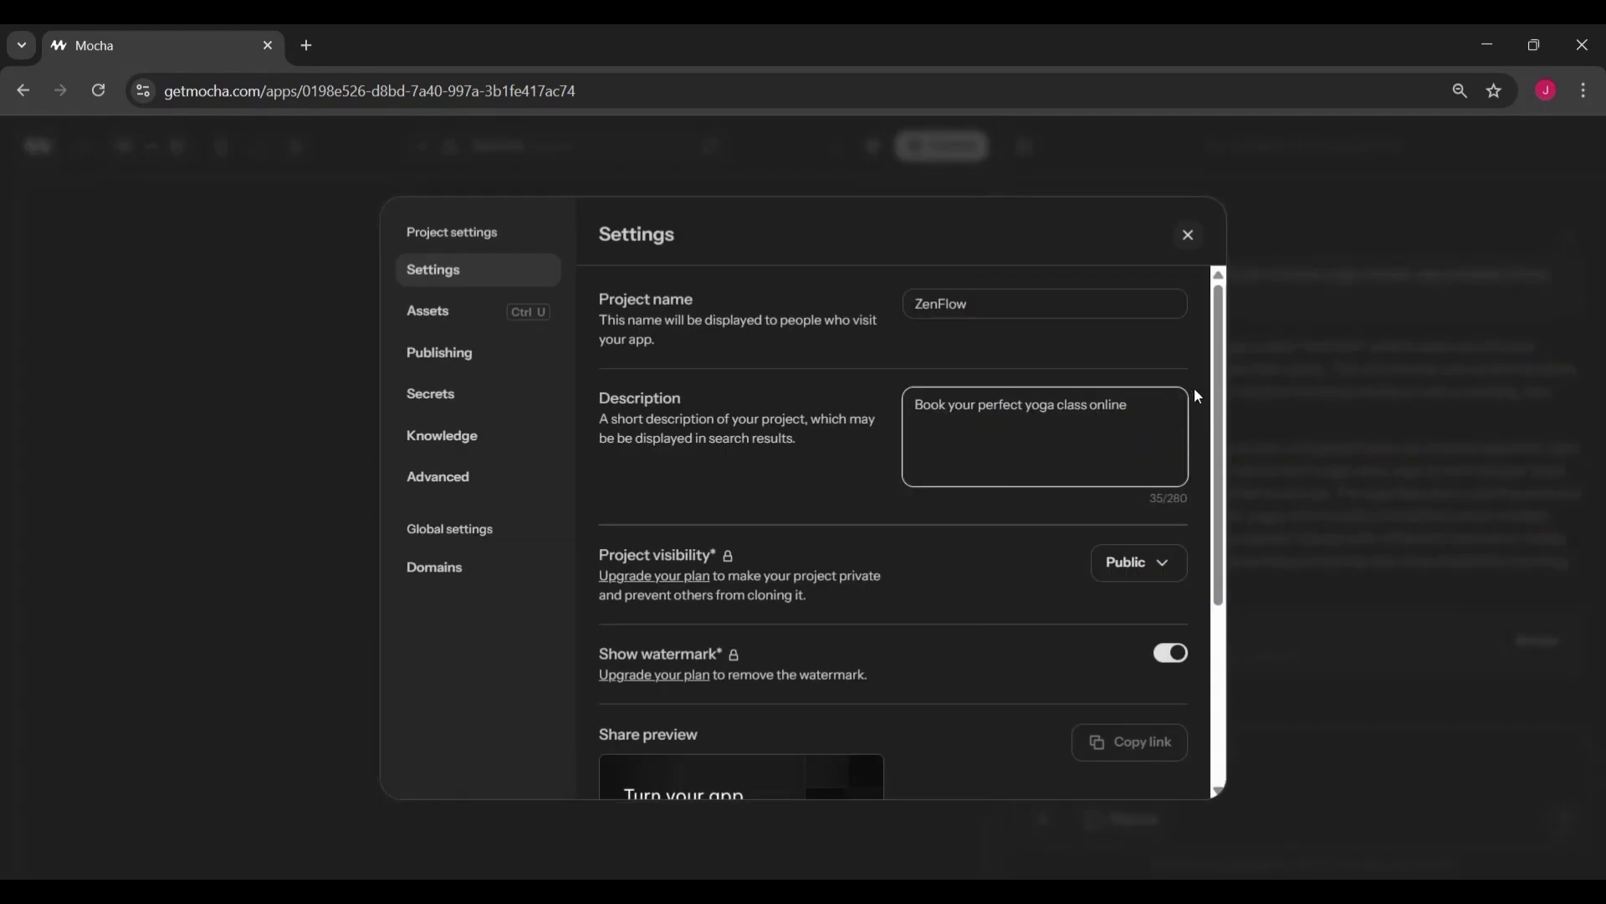
left_click_drag(1221, 385, 1230, 588)
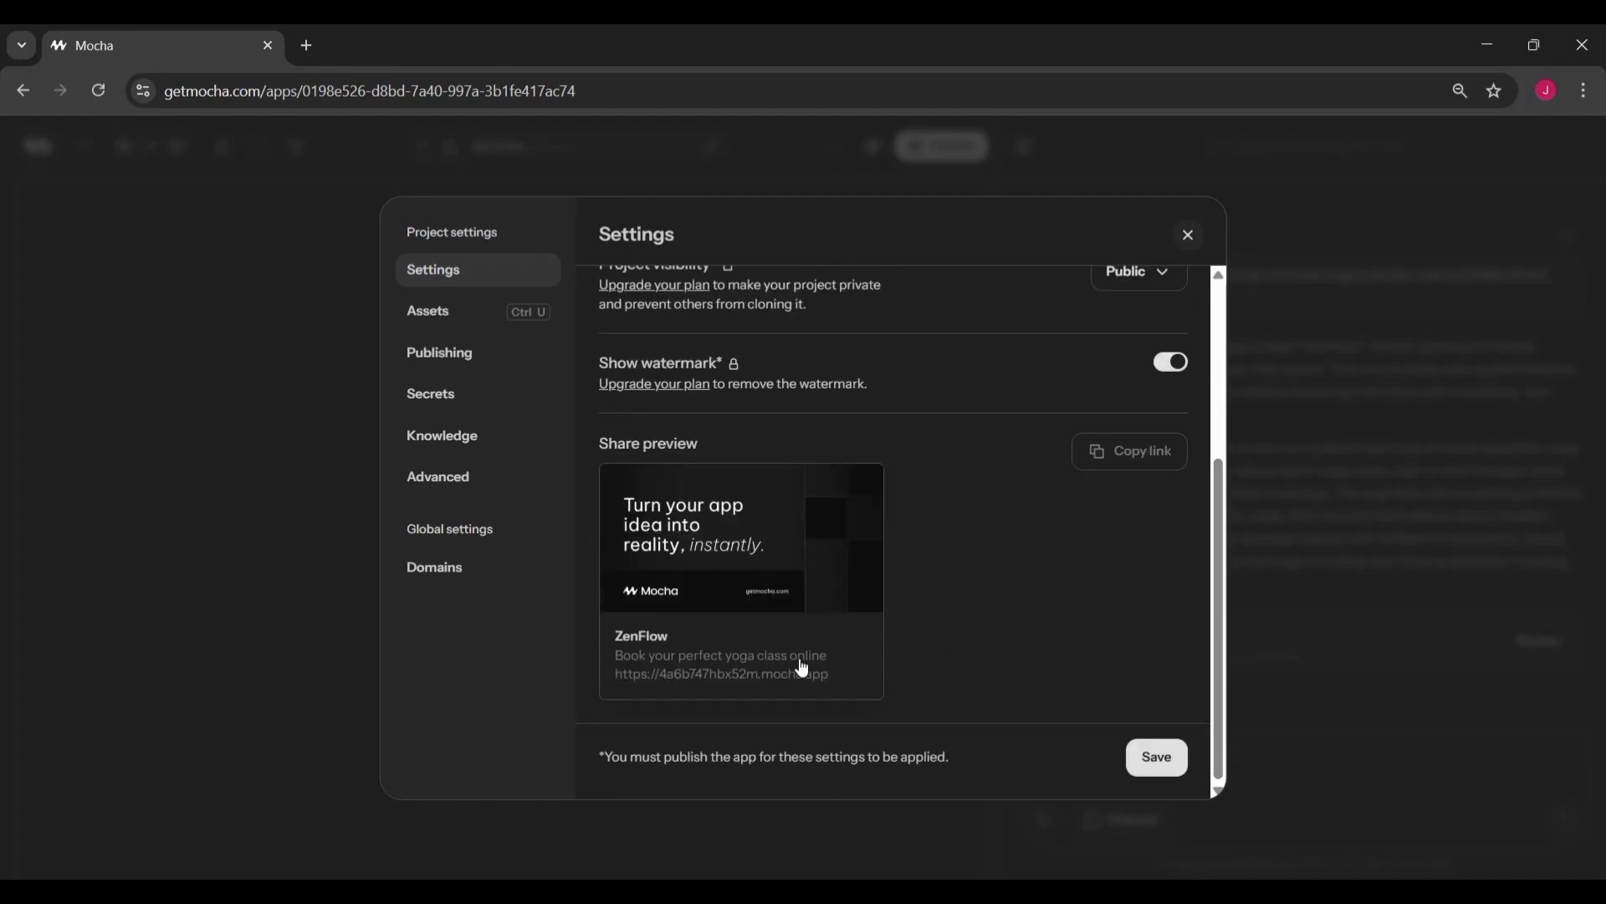
left_click(1155, 758)
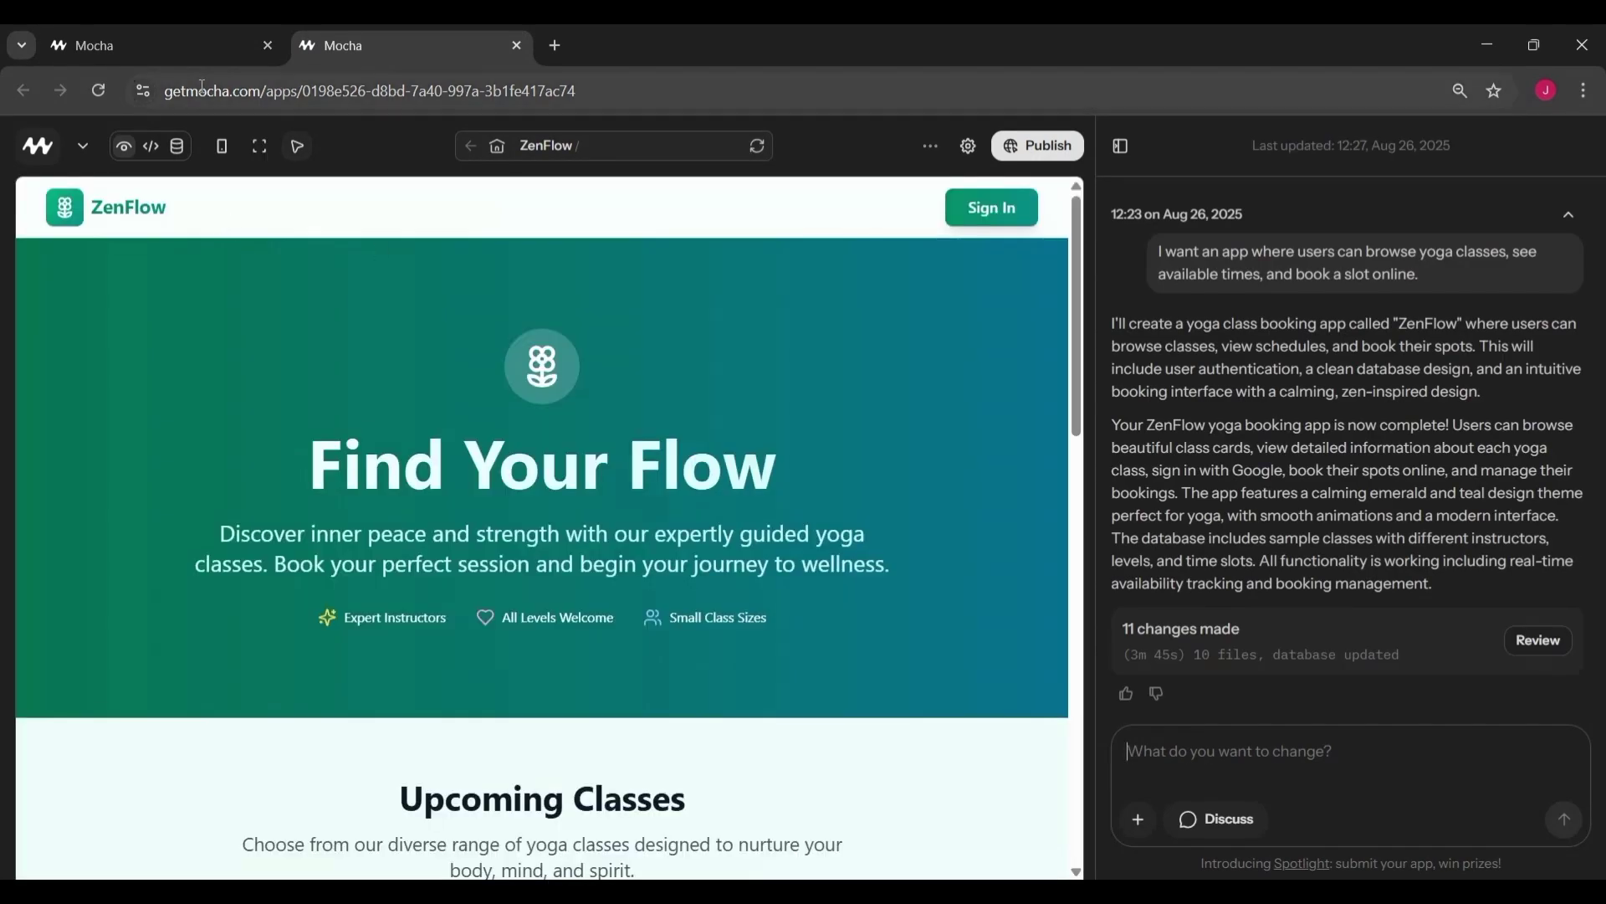
left_click(179, 32)
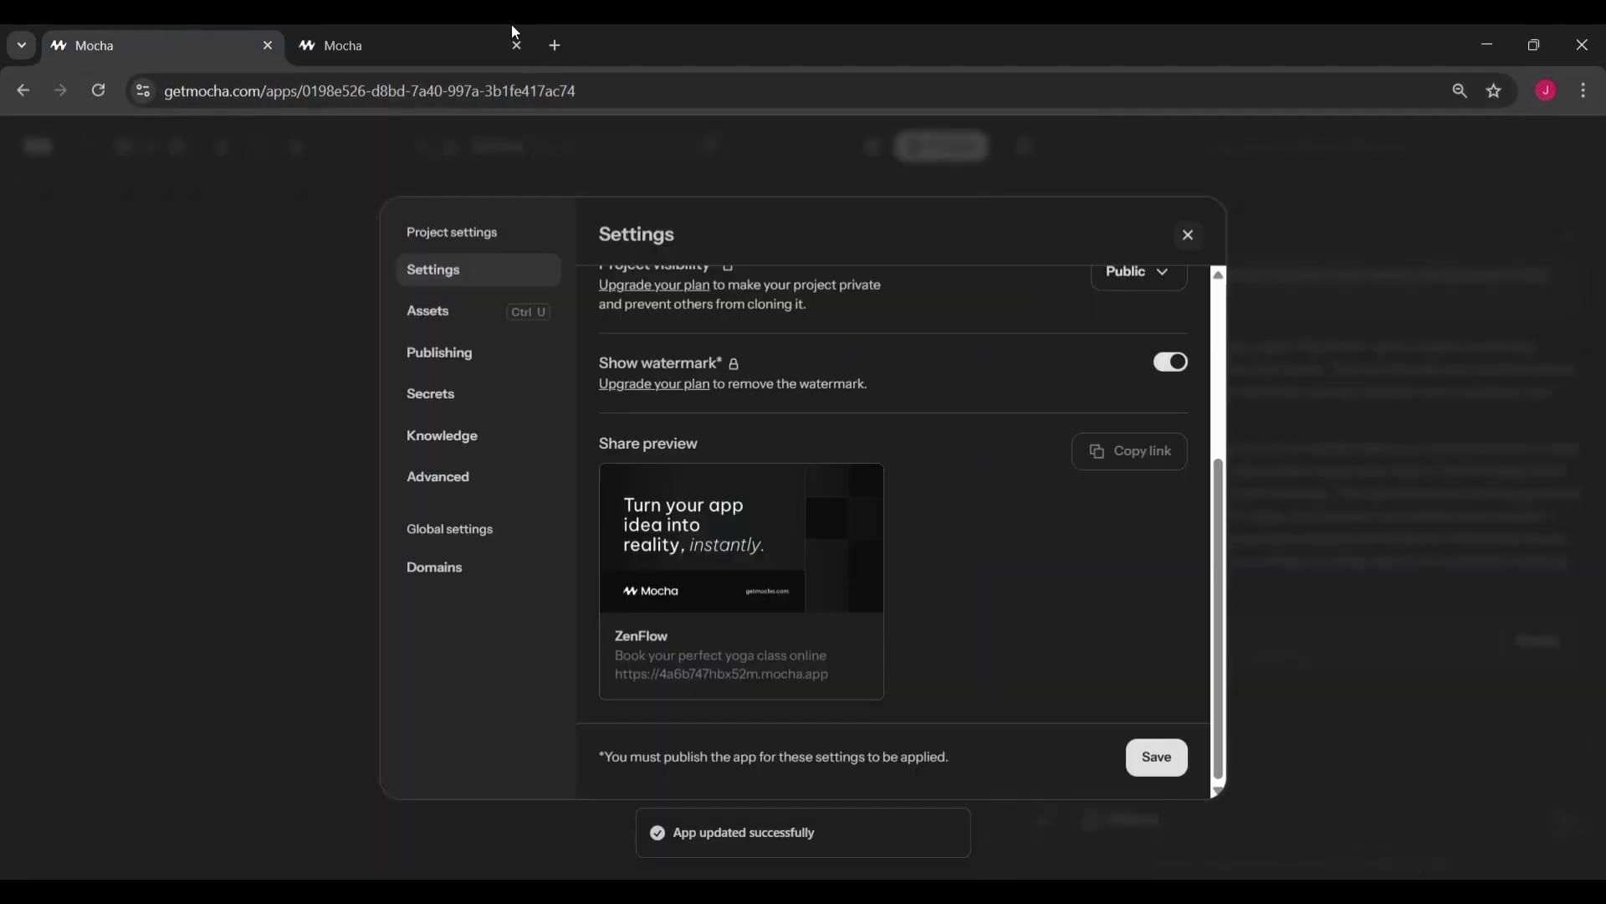
left_click(1189, 237)
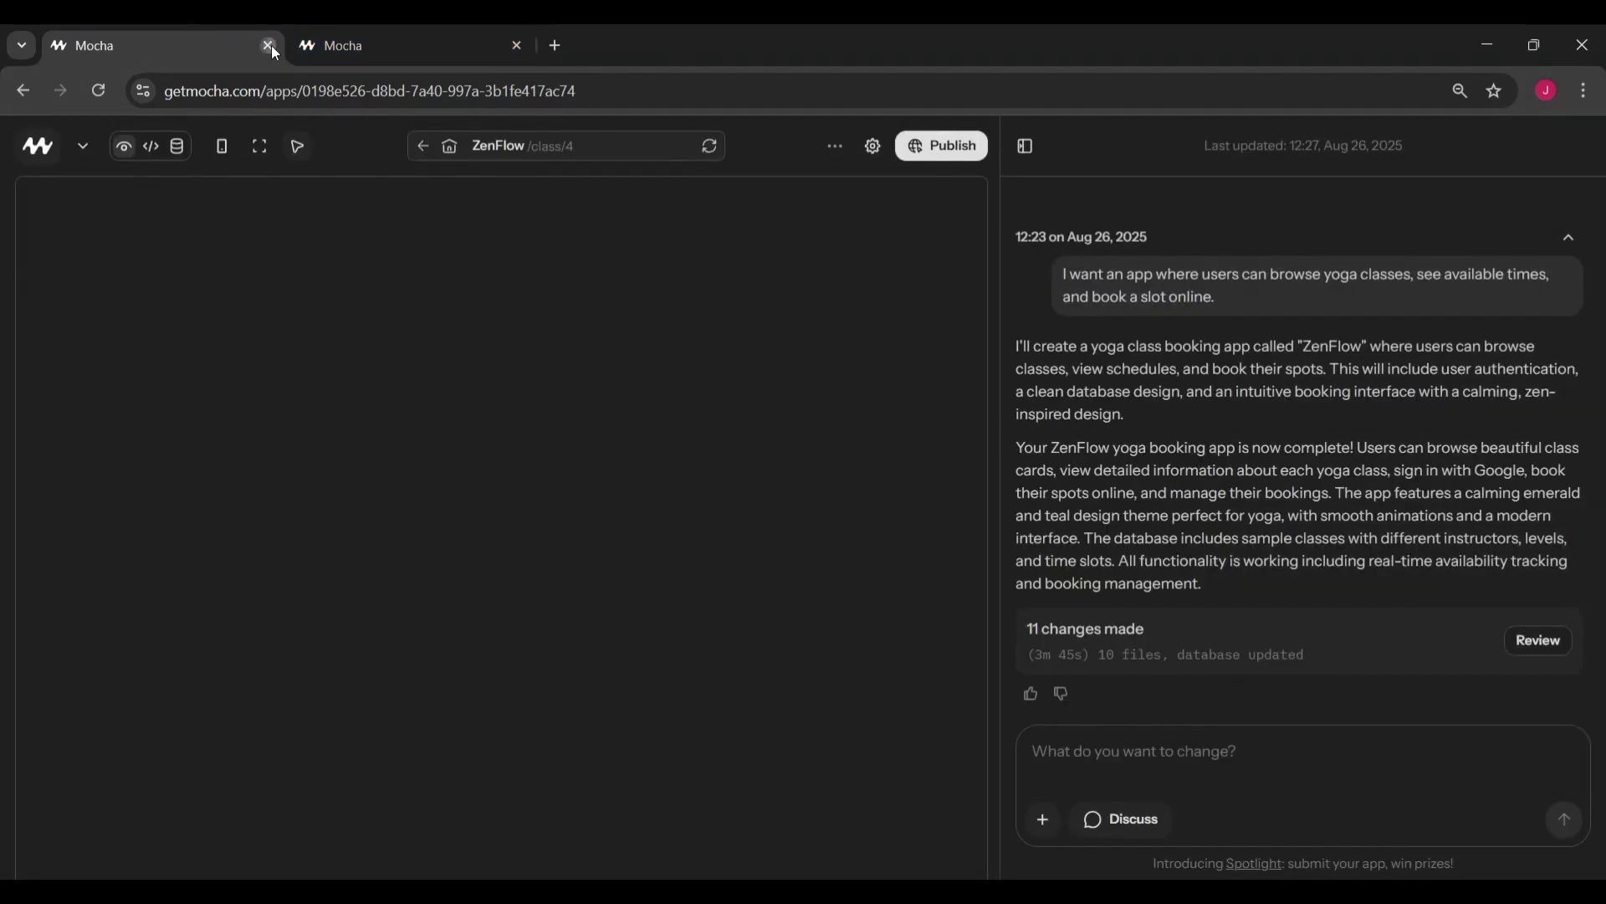
Close the duplicate tab and publish ZenFlow publicly at its mocha.app address.
left_click(269, 45)
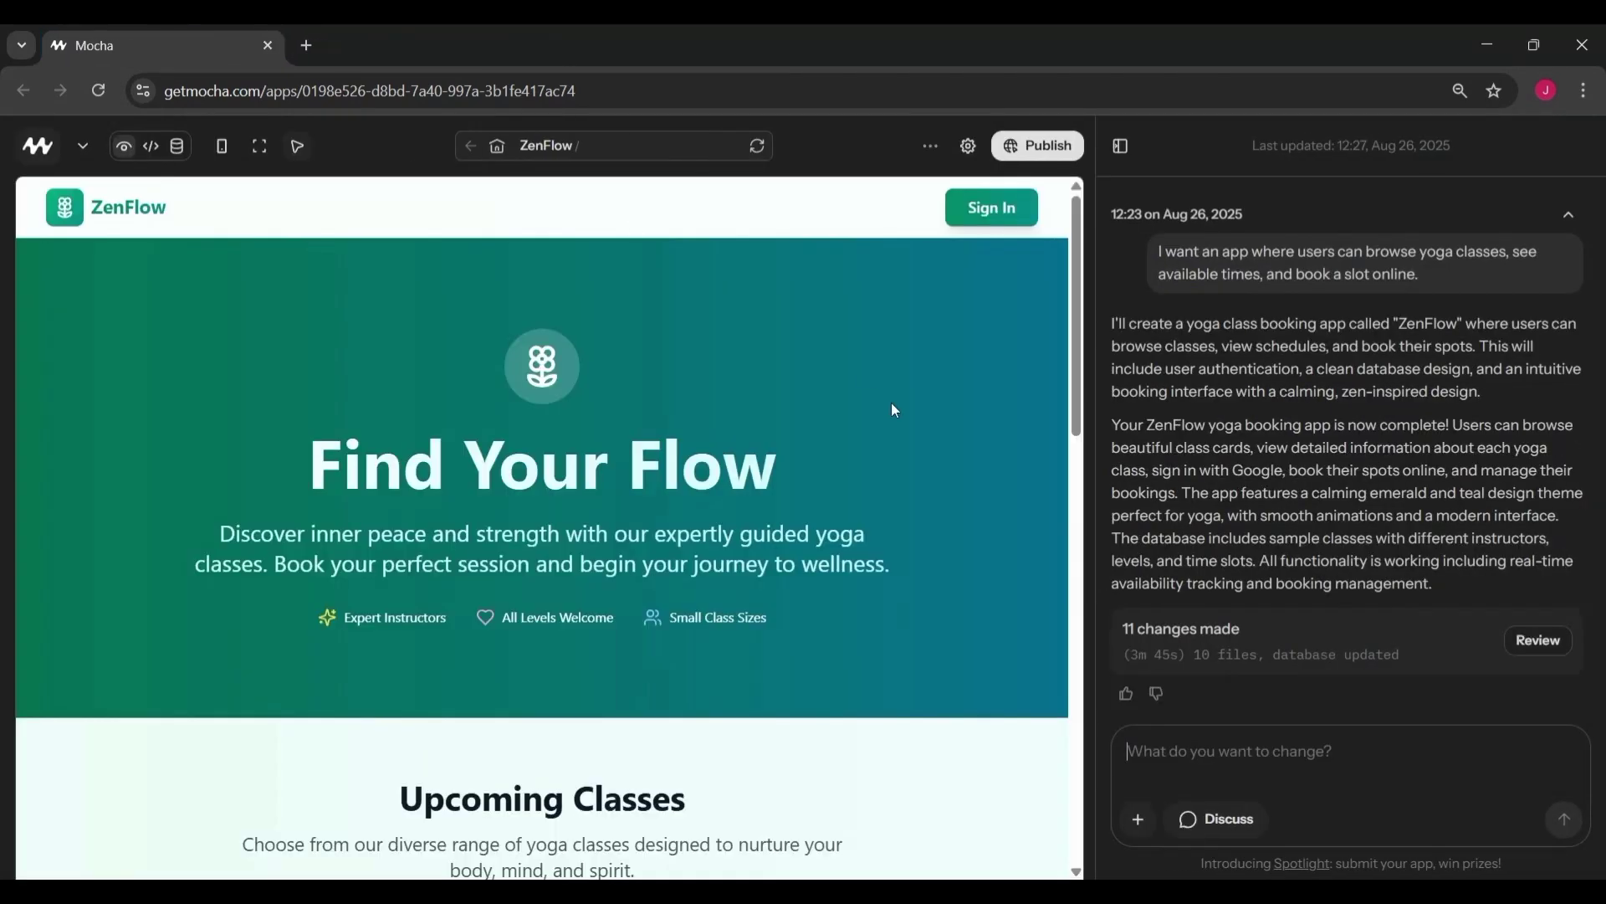
left_click(1051, 157)
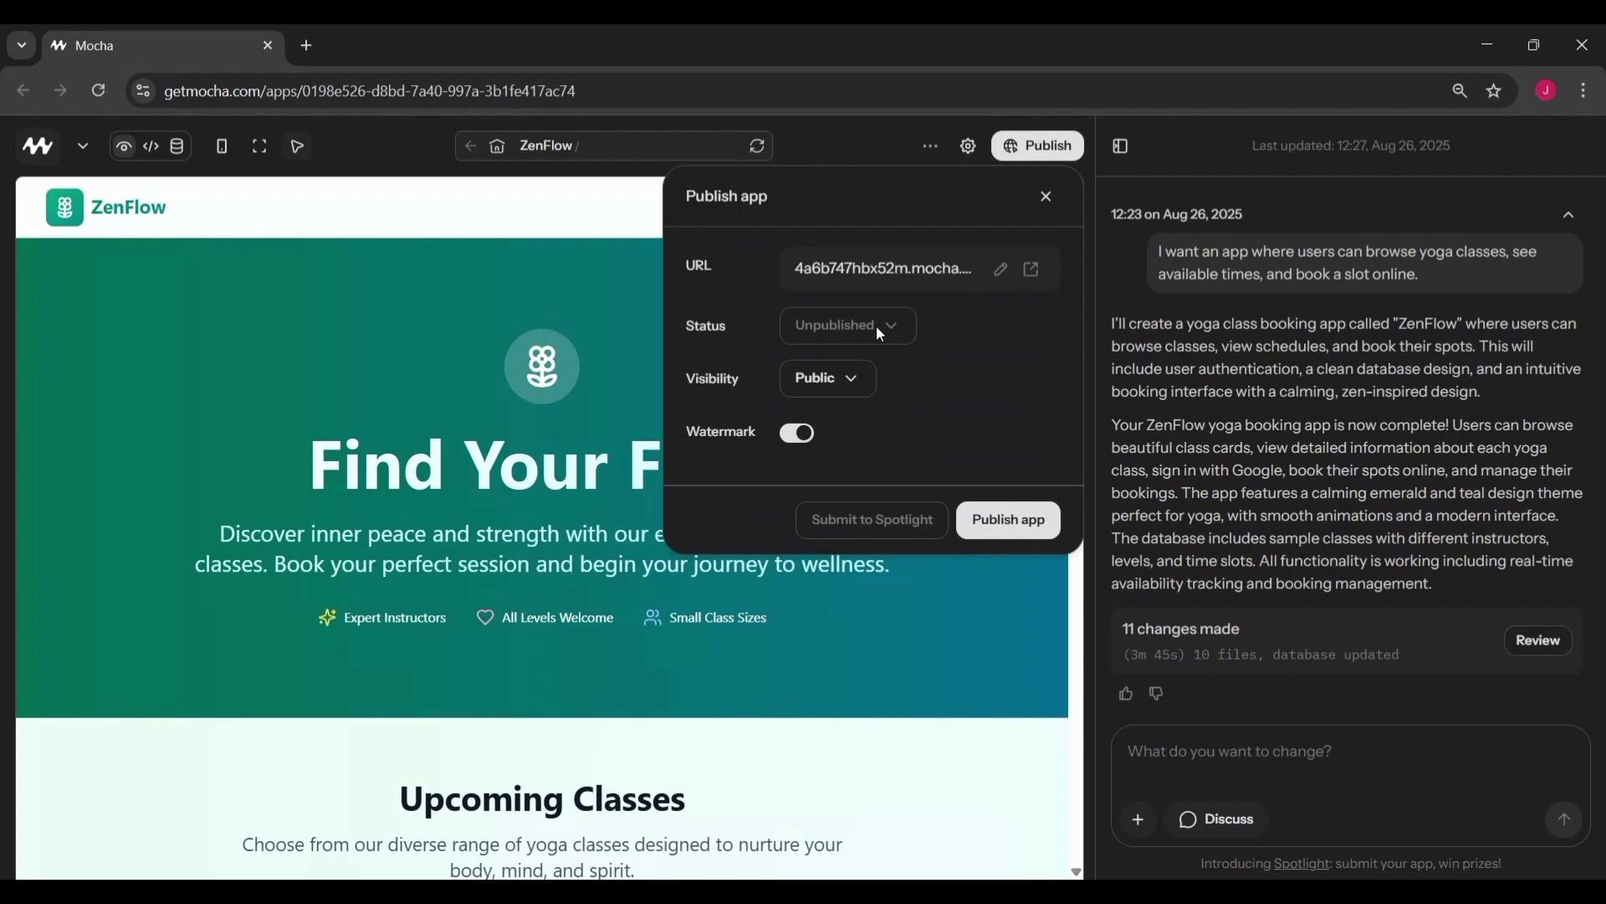
left_click(1003, 530)
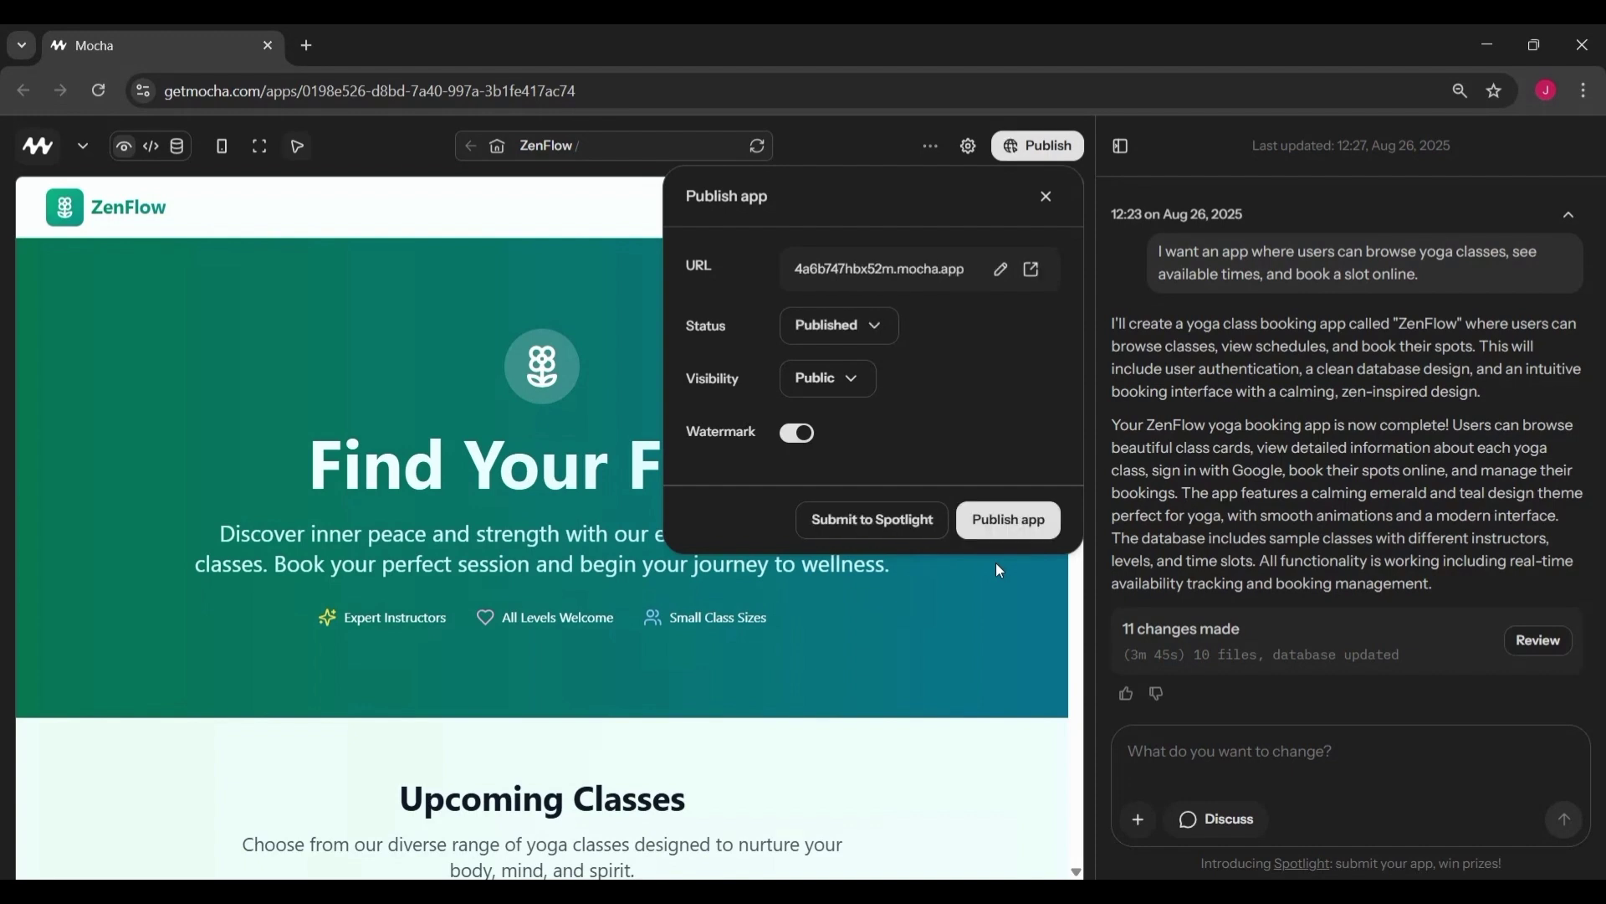
left_click(1010, 522)
Preview ZenFlow at phone size, scroll through it, then return to desktop width.
left_click(222, 146)
scroll(735, 268, "down", 15)
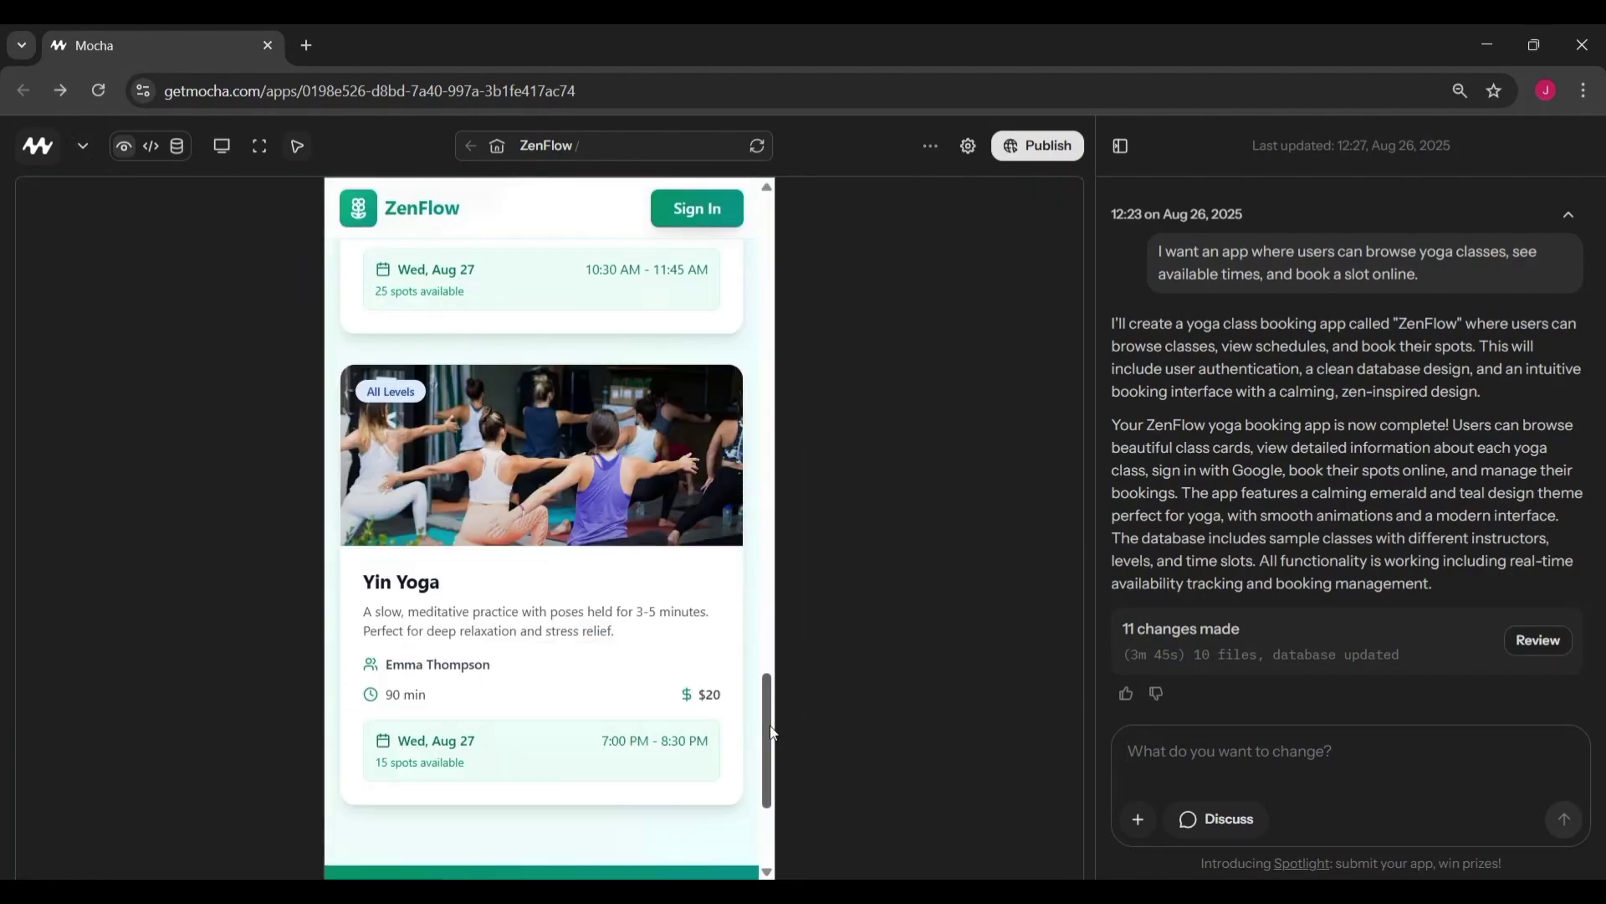
scroll(745, 284, "up", 12)
scroll(749, 293, "up", 3)
left_click(221, 146)
Try editing the 'Find Your Flow' and 'Upcoming Classes' headings, cancel, and return to Apps.
left_click(297, 147)
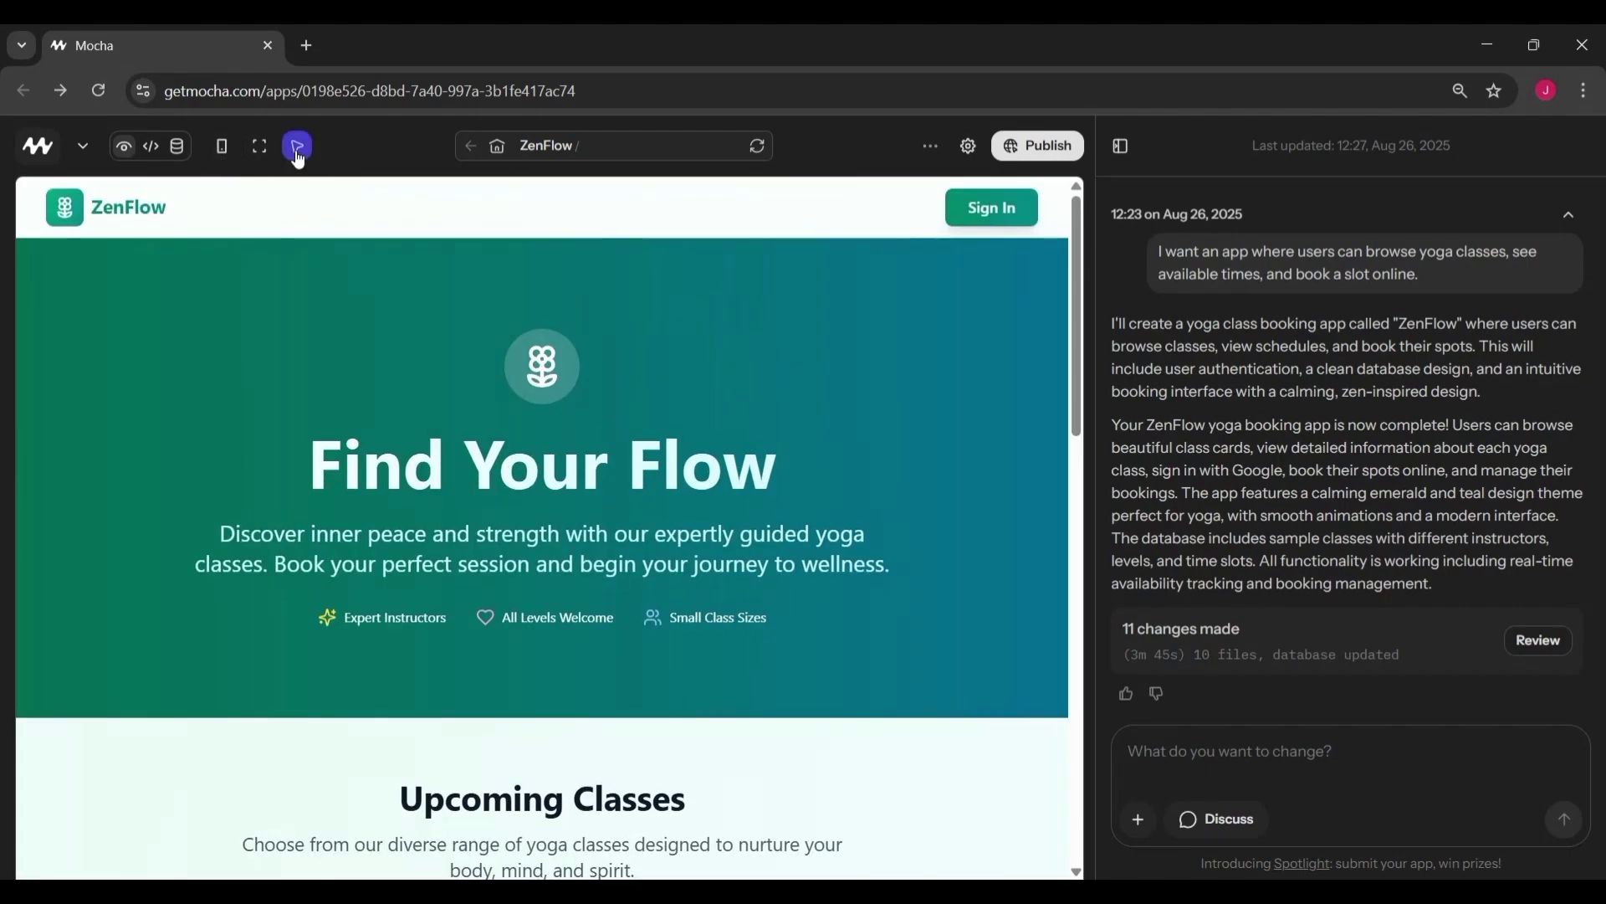
left_click(552, 478)
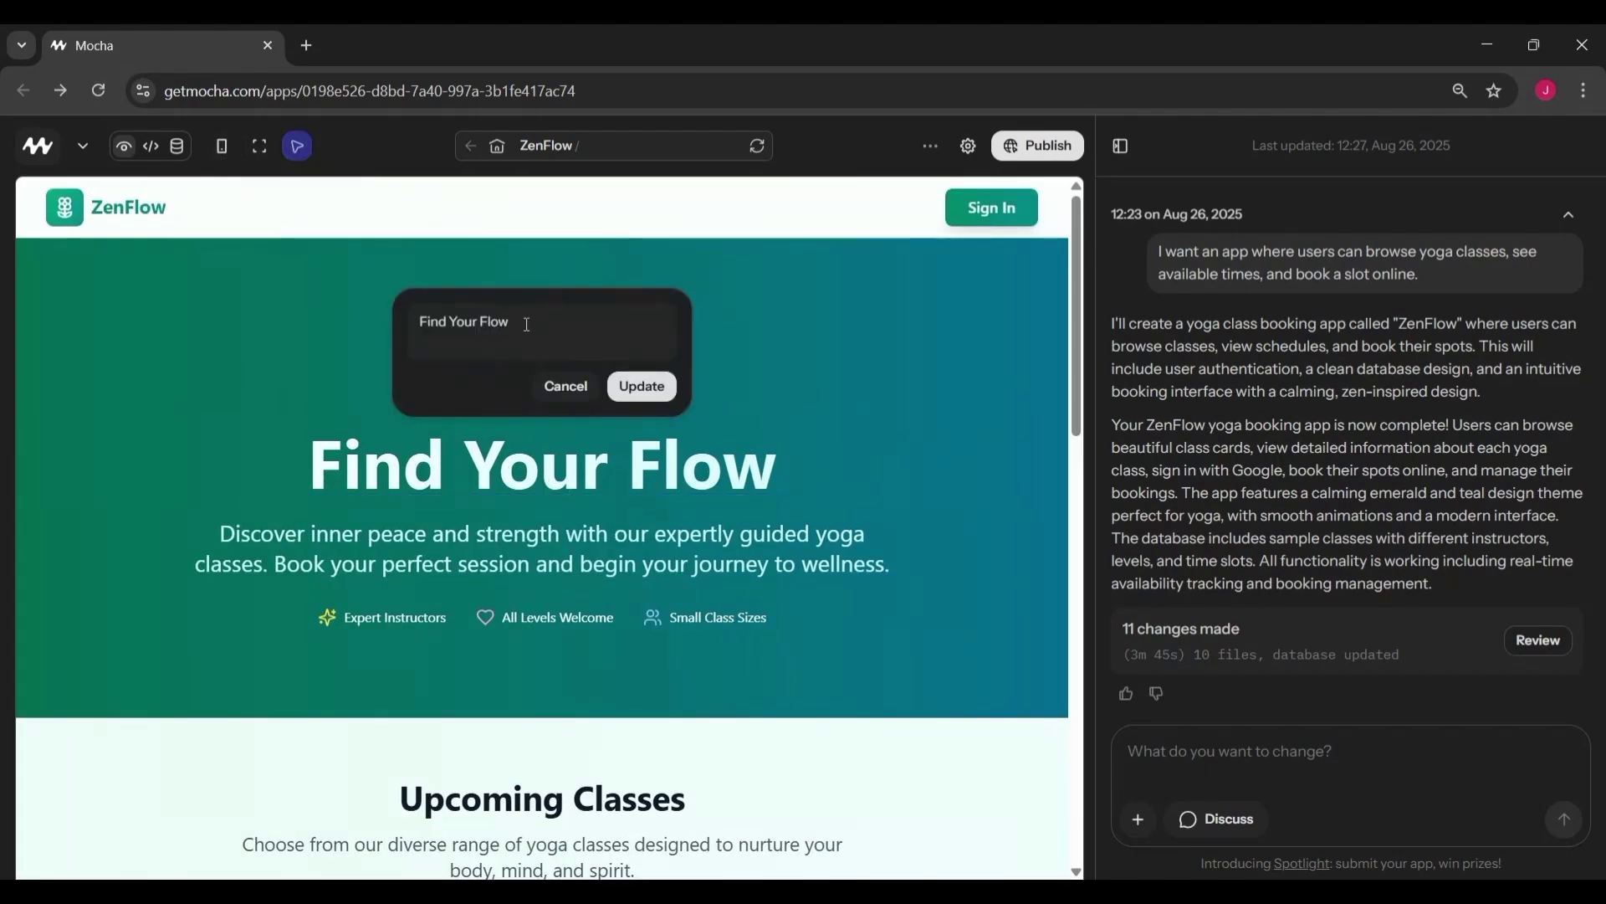
key("Escape")
left_click(661, 796)
key("Escape")
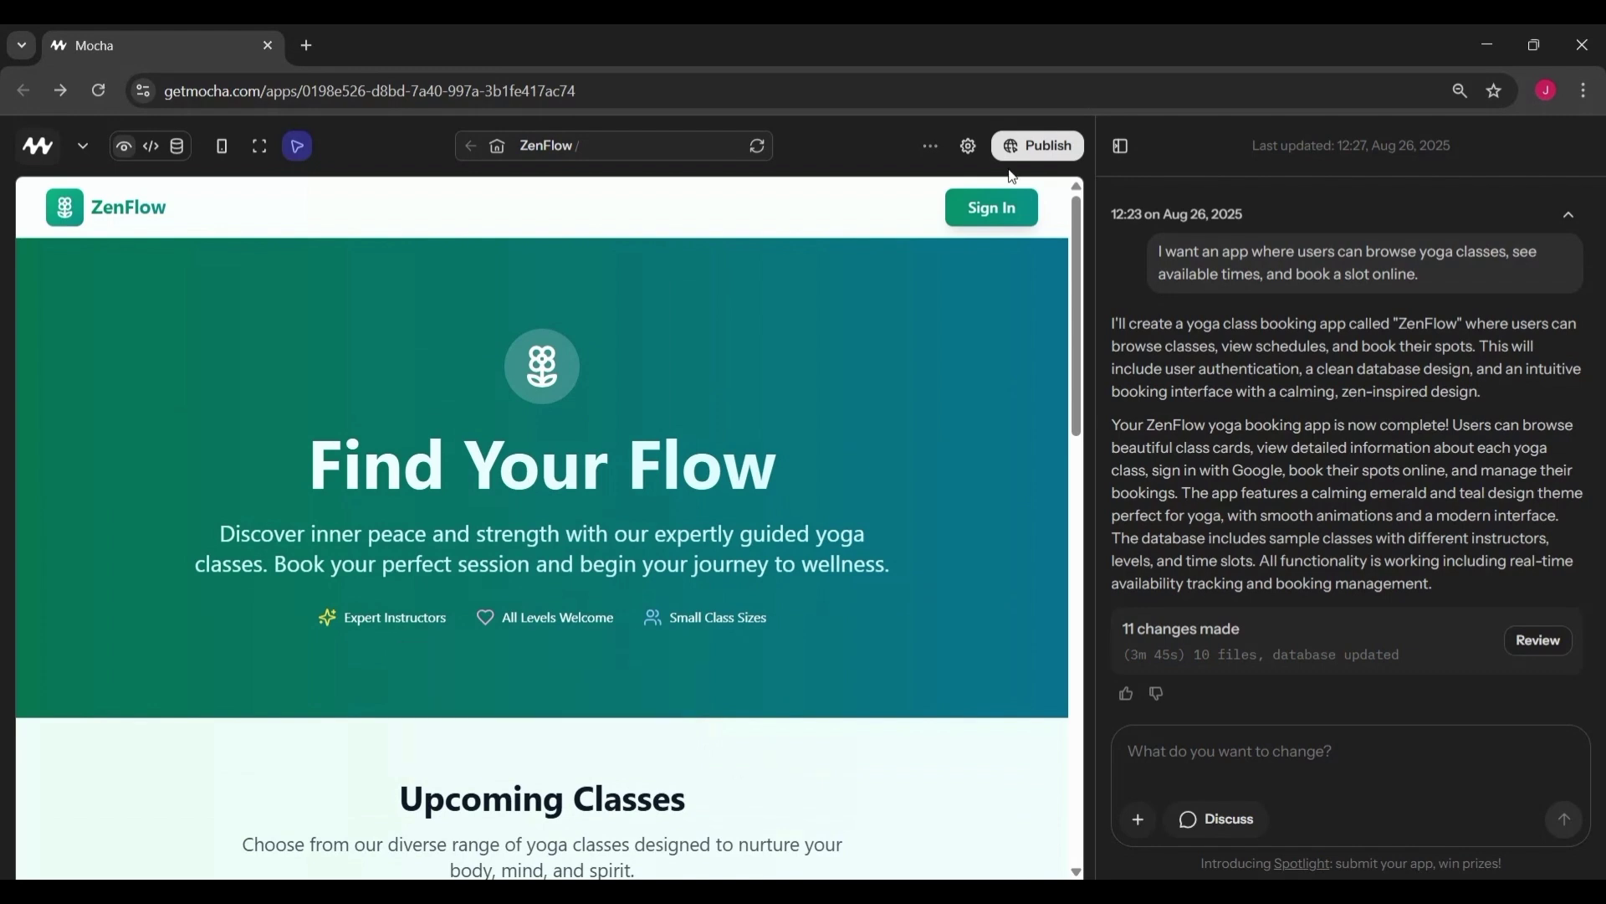
left_click(28, 154)
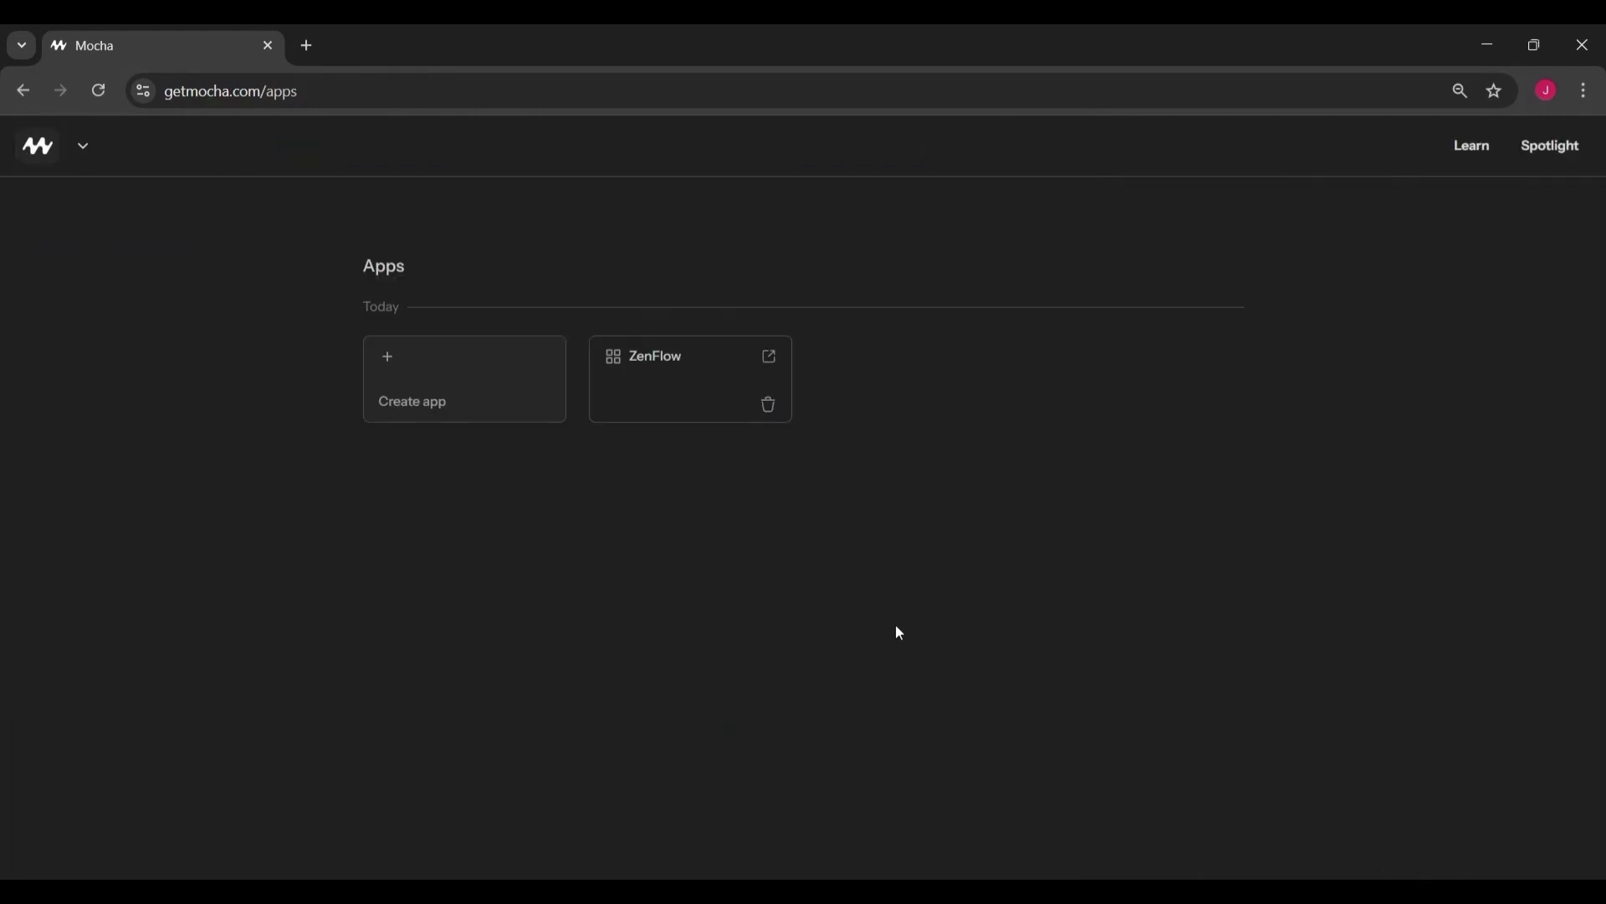